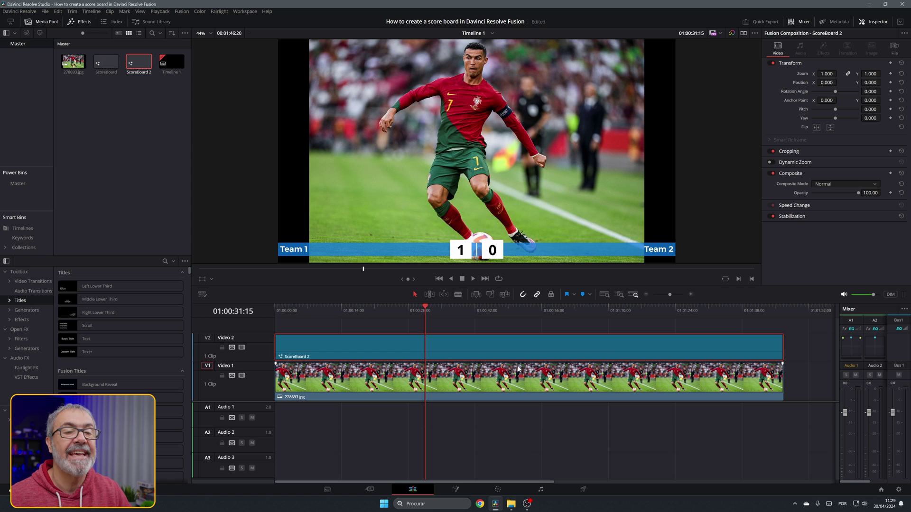
# Create a new Fusion composition clip named "ScoreBoard 3" in the Master bin.
pyautogui.click(111, 115)
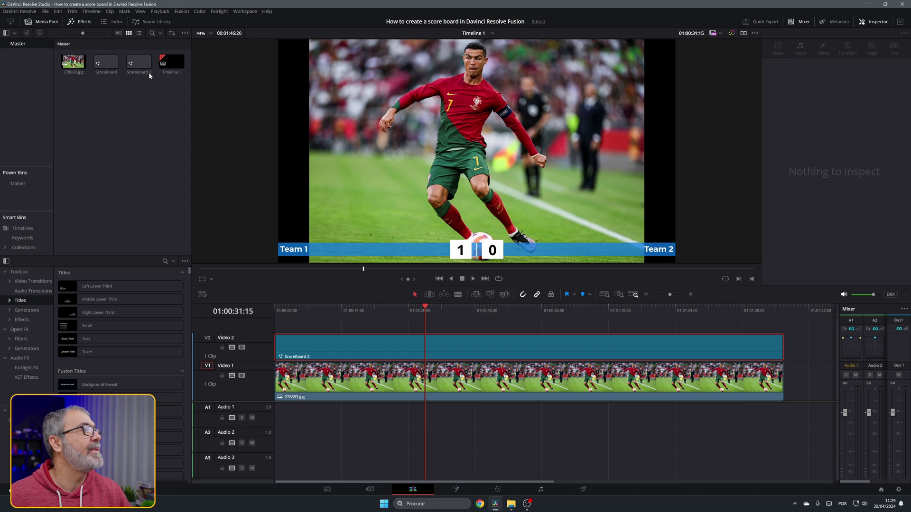
pyautogui.rightClick(100, 110)
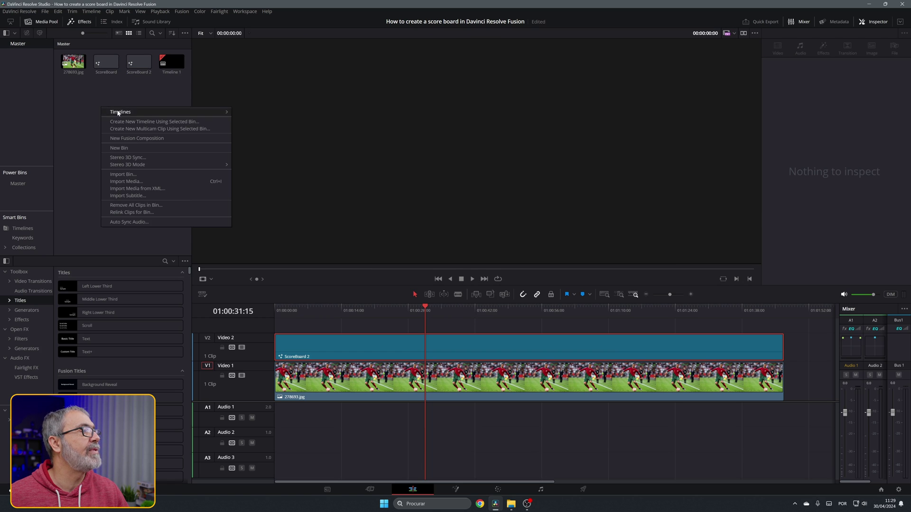
pyautogui.click(135, 140)
pyautogui.write('S')
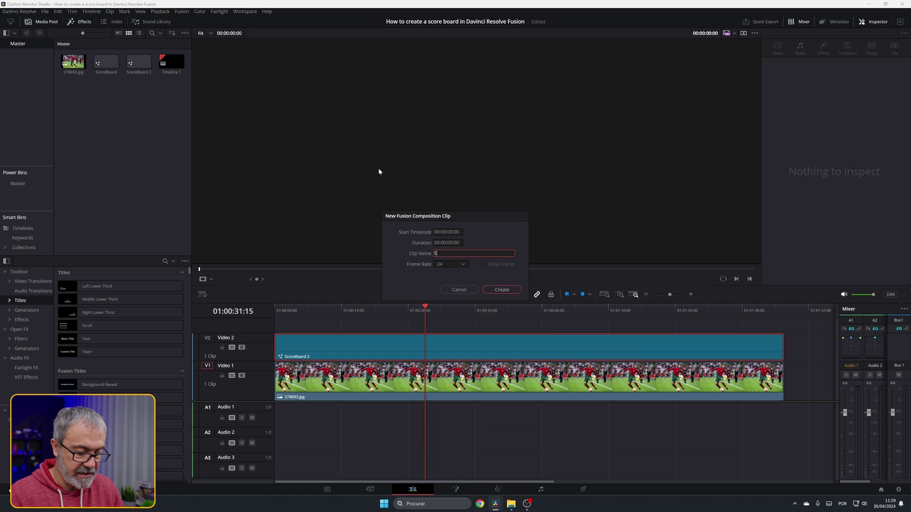
pyautogui.write('core')
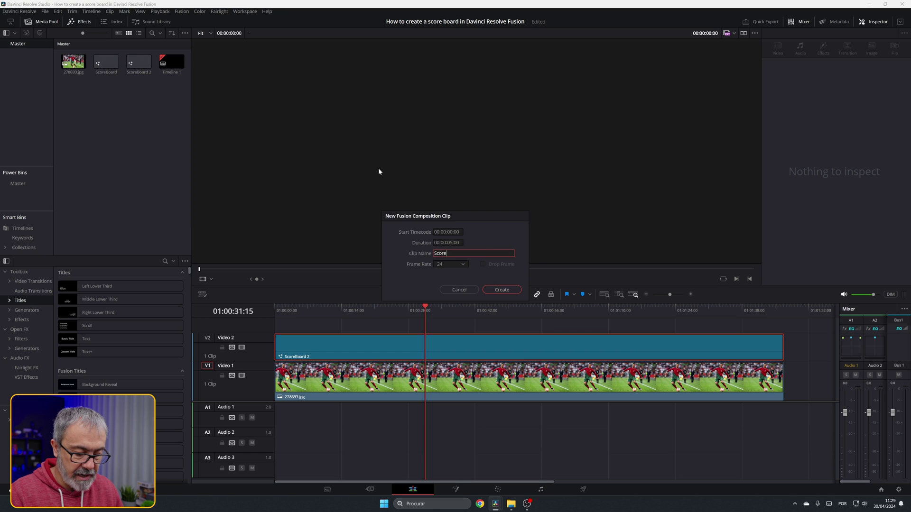
pyautogui.write('Board 3')
pyautogui.press('Return')
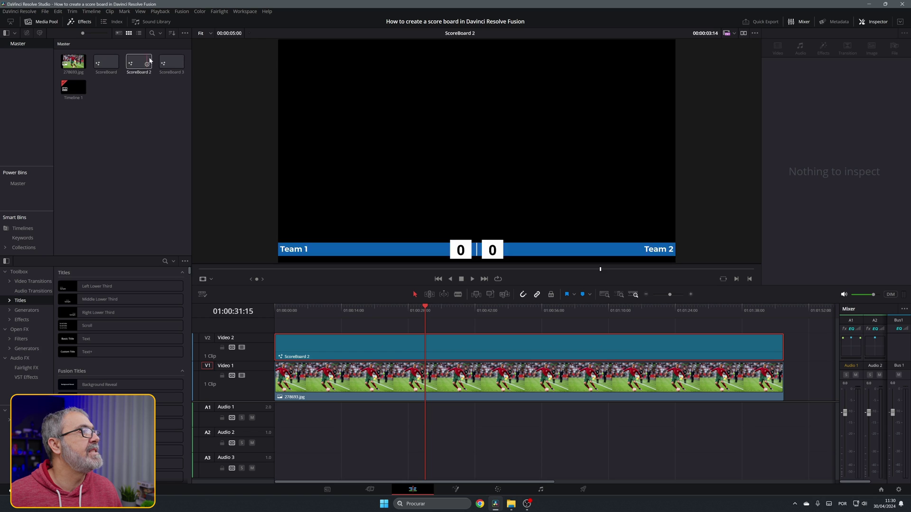
# Open the ScoreBoard 3 composition and connect a new Background node with alpha 0.0 to MediaOut1, spacing the nodes apart.
pyautogui.doubleClick(174, 66)
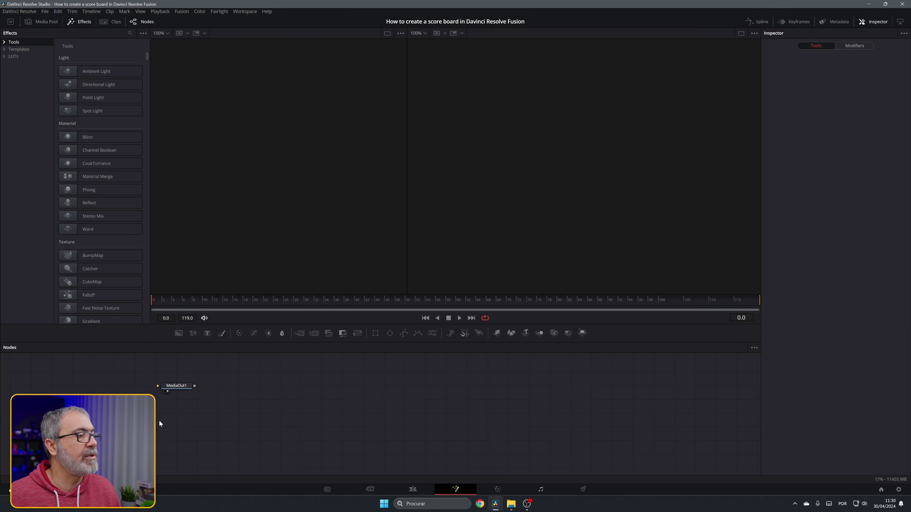
pyautogui.moveTo(176, 386); pyautogui.dragTo(560, 438)
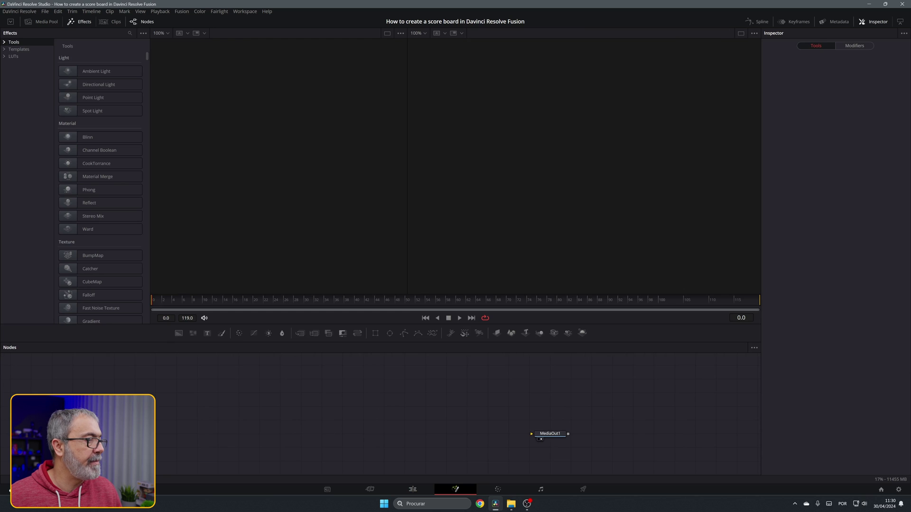
pyautogui.moveTo(178, 333); pyautogui.dragTo(541, 435)
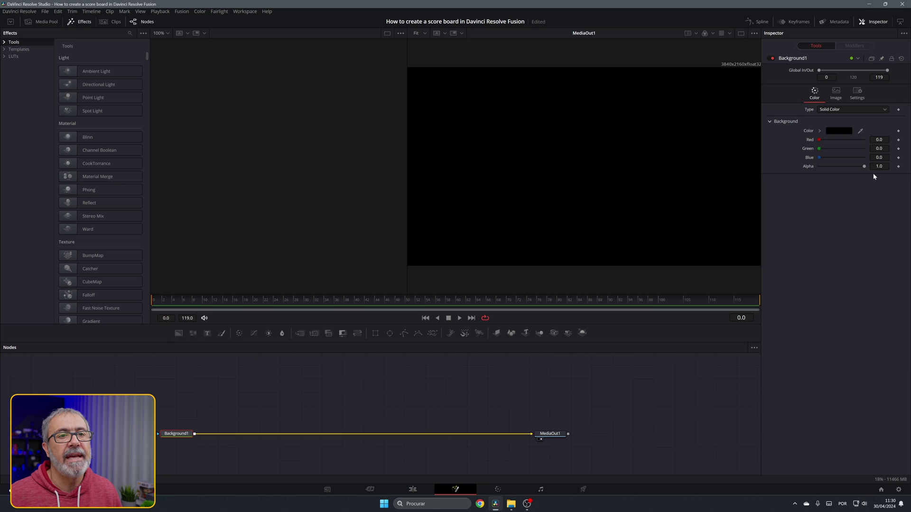
pyautogui.moveTo(865, 167); pyautogui.dragTo(803, 170)
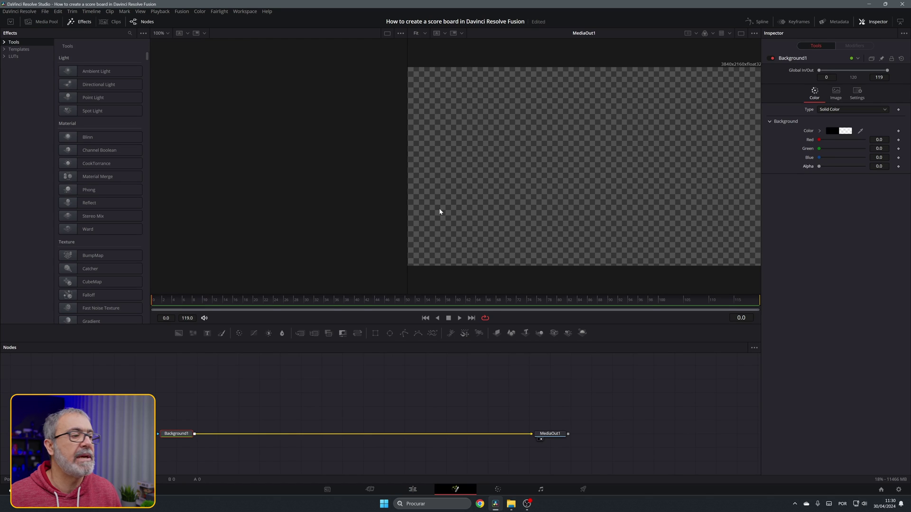
pyautogui.moveTo(619, 454); pyautogui.dragTo(692, 448)
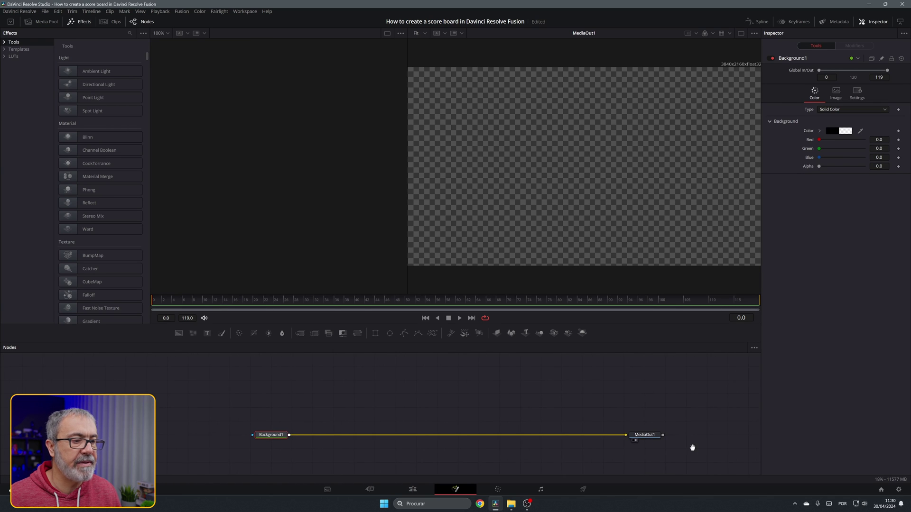
pyautogui.click(528, 401)
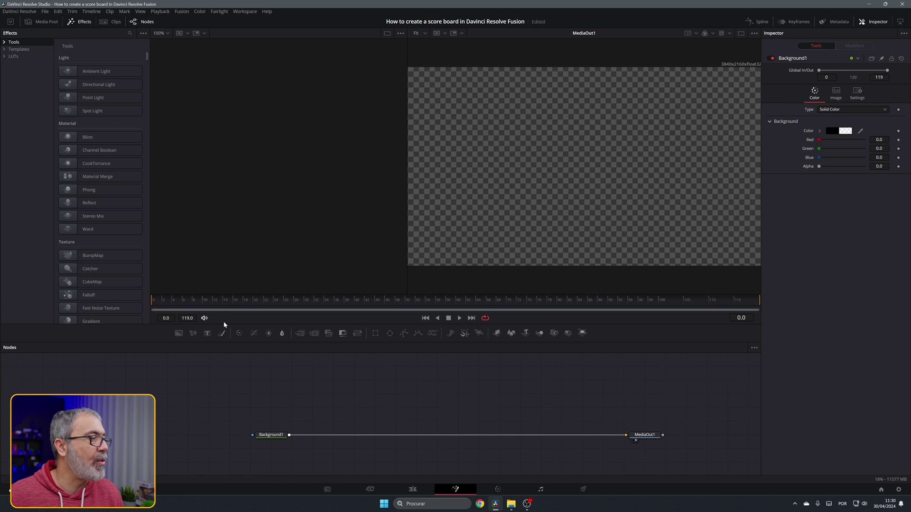
# Add a second Background node above the node chain, coloured blue #2b56bc with alpha 0.795.
pyautogui.moveTo(178, 333); pyautogui.dragTo(344, 406)
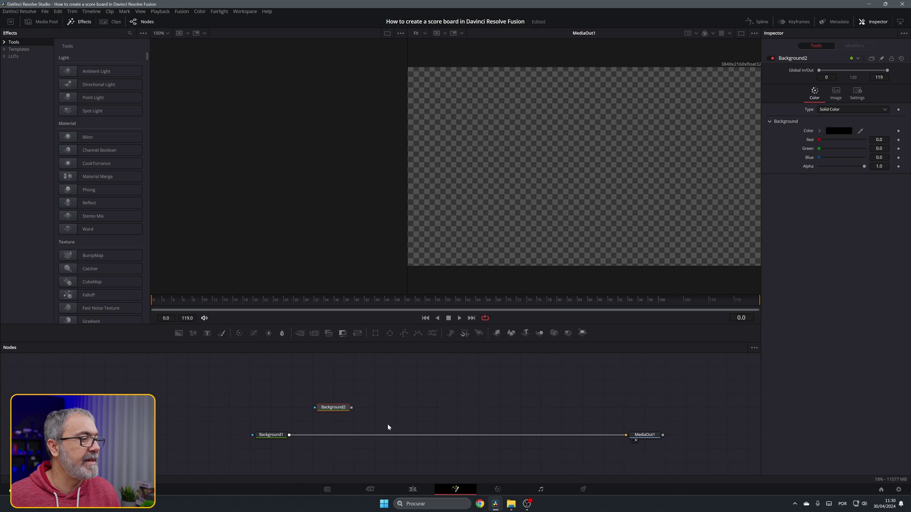
pyautogui.click(849, 131)
pyautogui.click(476, 203)
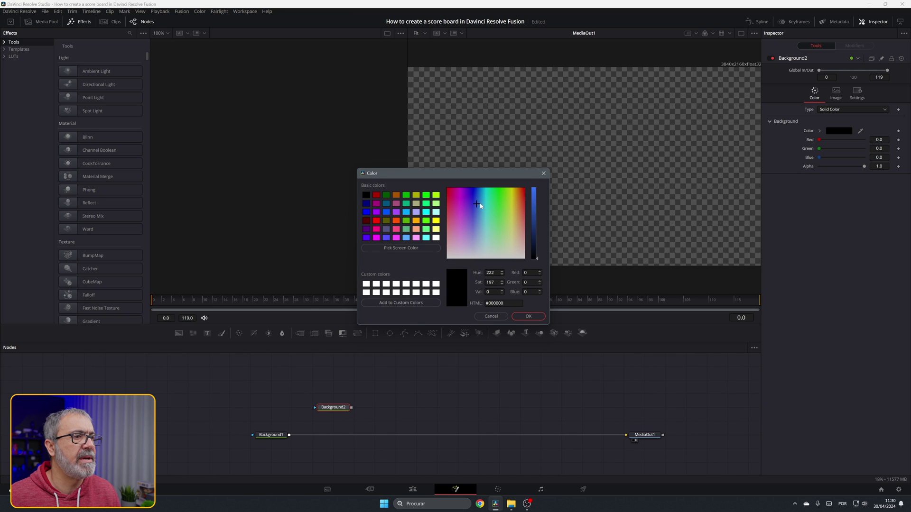
pyautogui.click(534, 209)
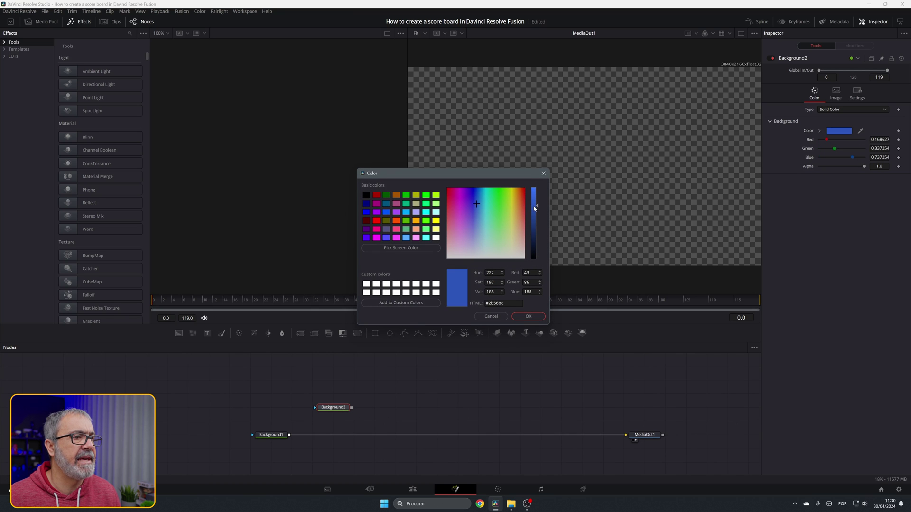
pyautogui.click(529, 317)
pyautogui.moveTo(866, 168); pyautogui.dragTo(857, 168)
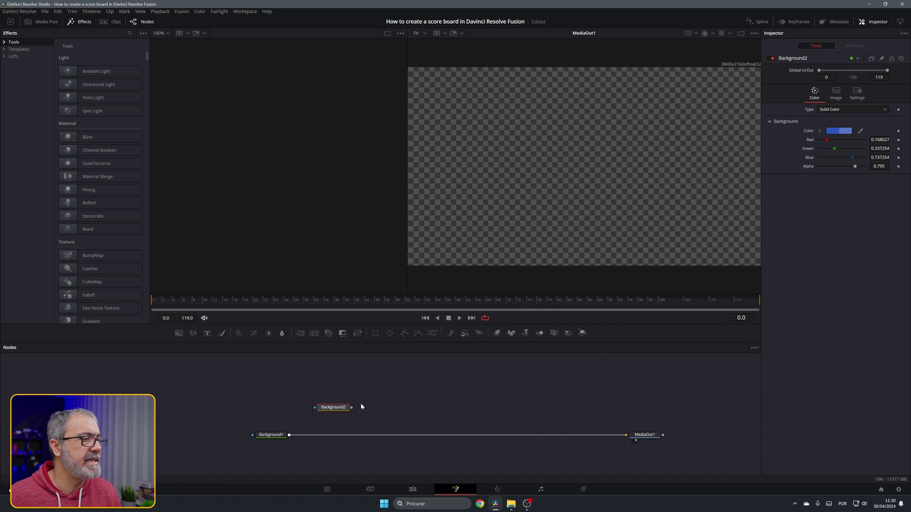
# Merge Background2 over Background1 through a rectangle mask with width 1.0, height 0.063 and center Y 0.08.
pyautogui.moveTo(375, 332); pyautogui.dragTo(288, 434)
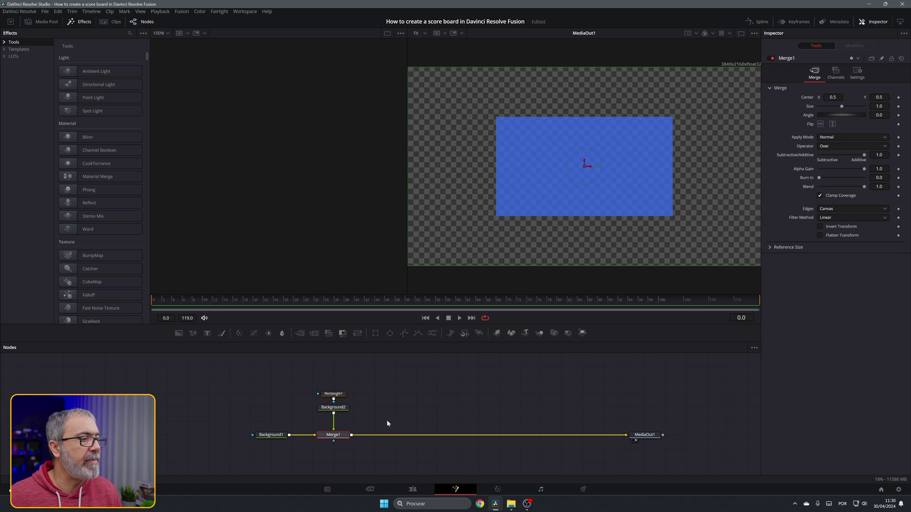
pyautogui.click(343, 394)
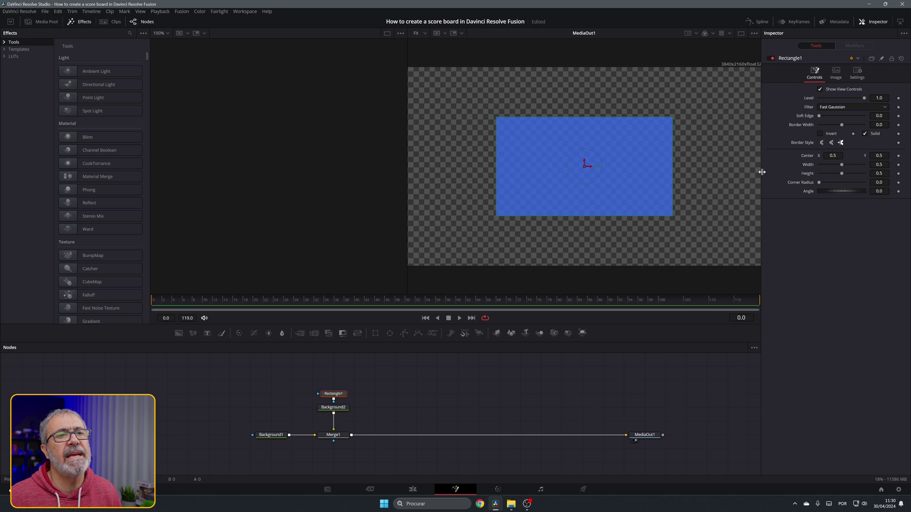
pyautogui.click(879, 164)
pyautogui.write('1')
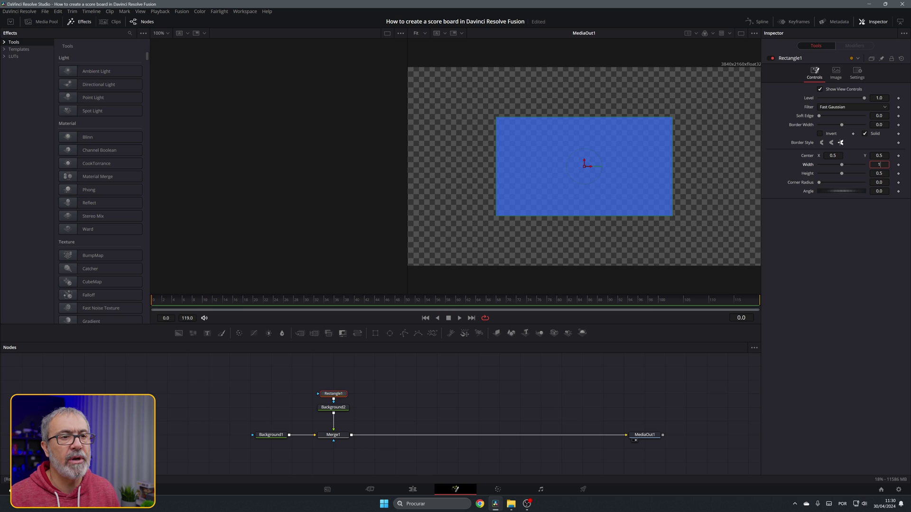
pyautogui.press('Tab')
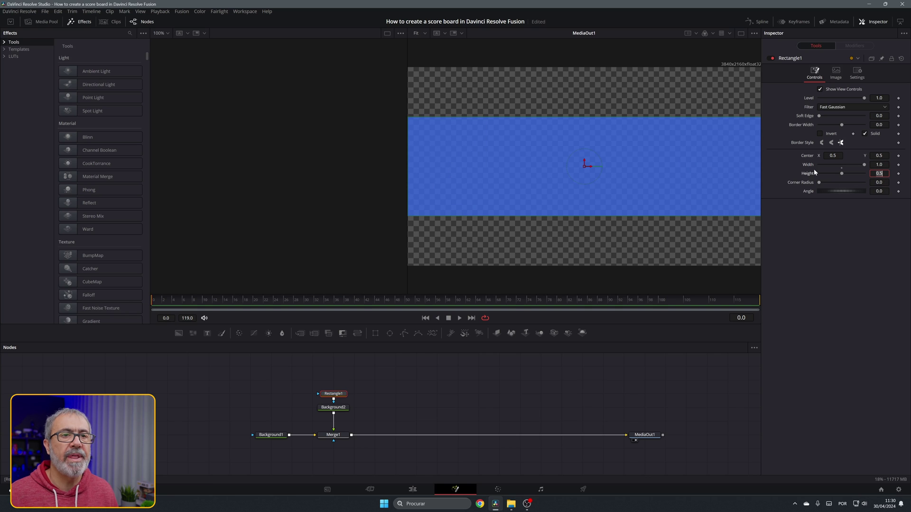
pyautogui.moveTo(841, 174); pyautogui.dragTo(821, 179)
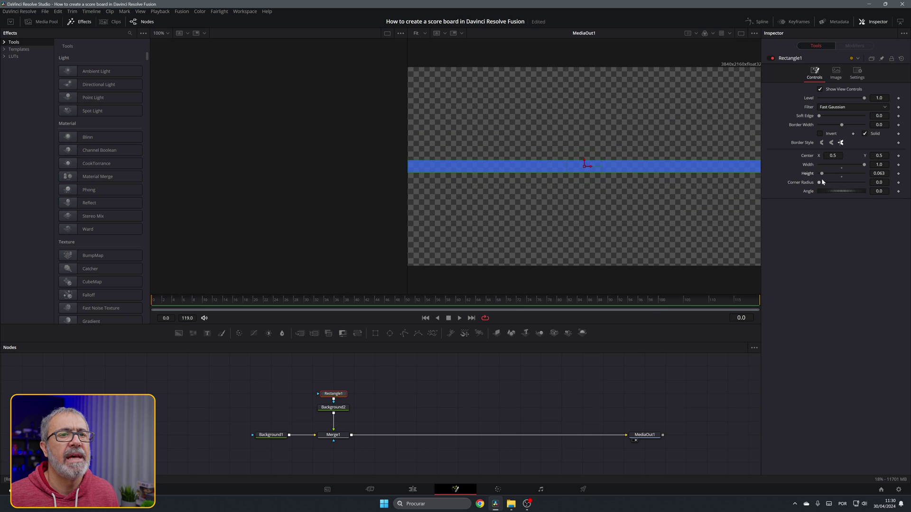
pyautogui.moveTo(878, 155); pyautogui.dragTo(681, 156)
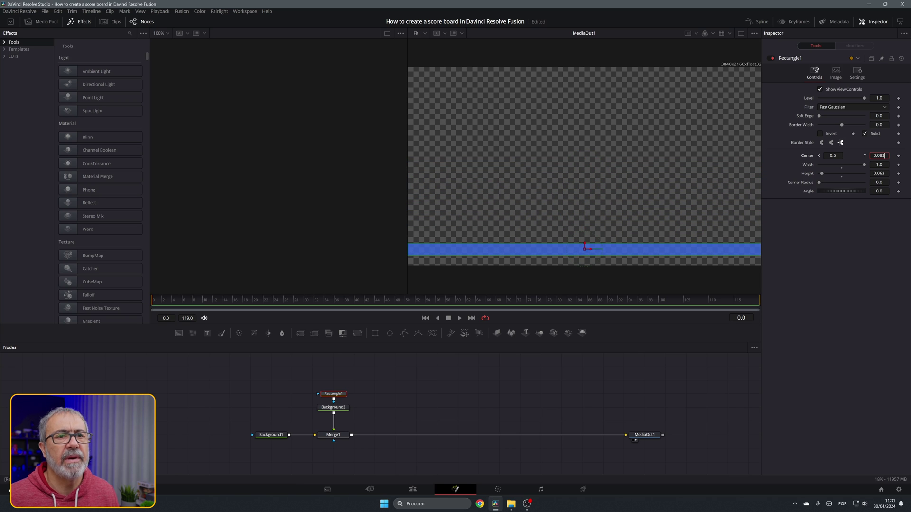
pyautogui.moveTo(846, 155); pyautogui.dragTo(845, 155)
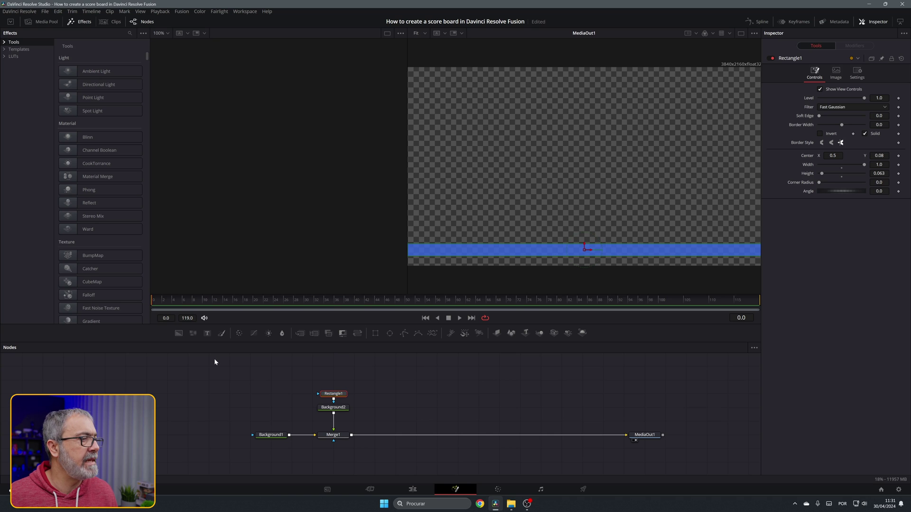
# Add a Text node named "Team1_Name" and merge it over the Merge1 output.
pyautogui.moveTo(207, 333); pyautogui.dragTo(388, 394)
pyautogui.press('F2')
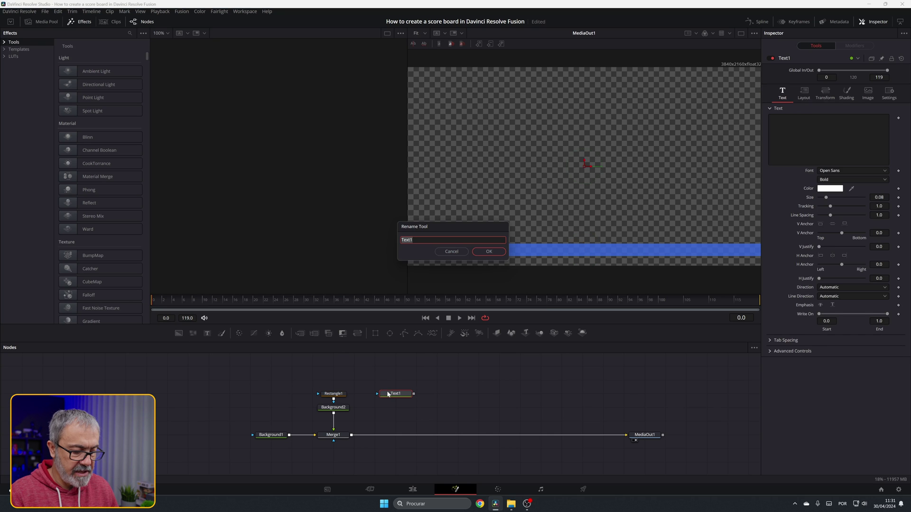
pyautogui.write('Team1')
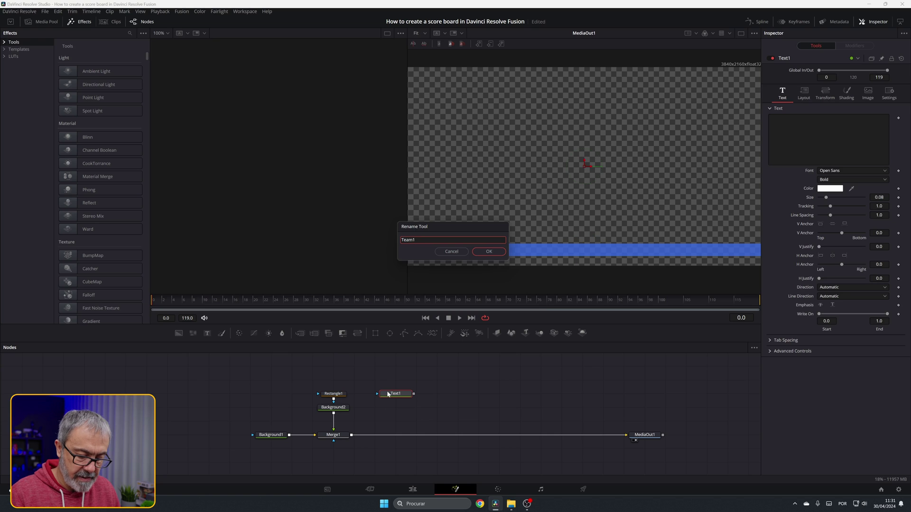
pyautogui.write('_Name')
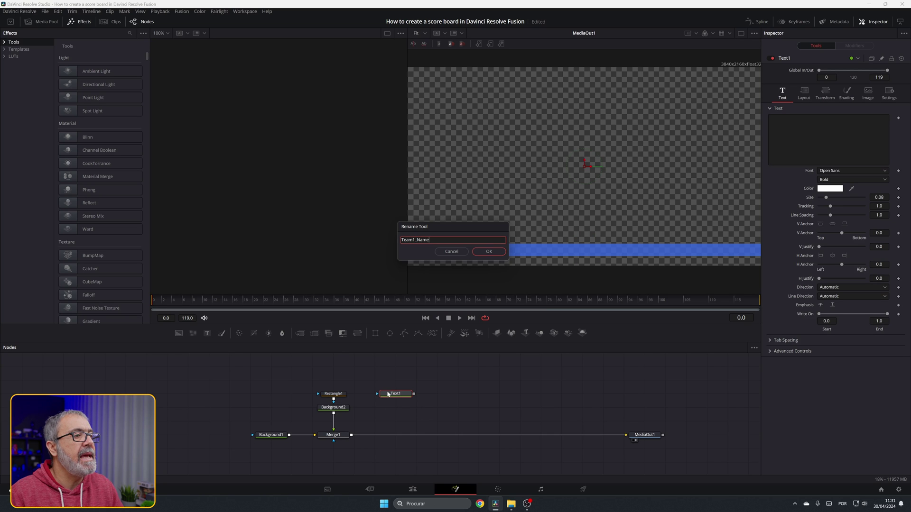
pyautogui.click(489, 251)
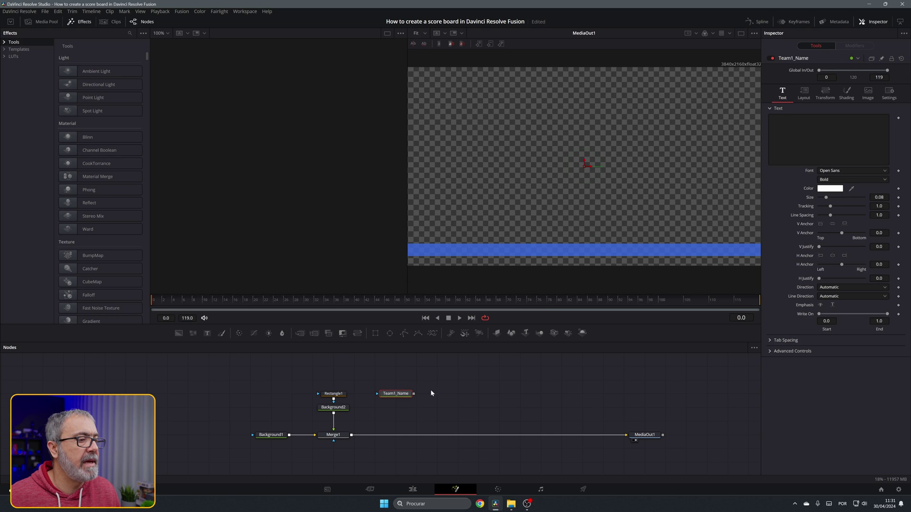
pyautogui.moveTo(414, 393); pyautogui.dragTo(354, 435)
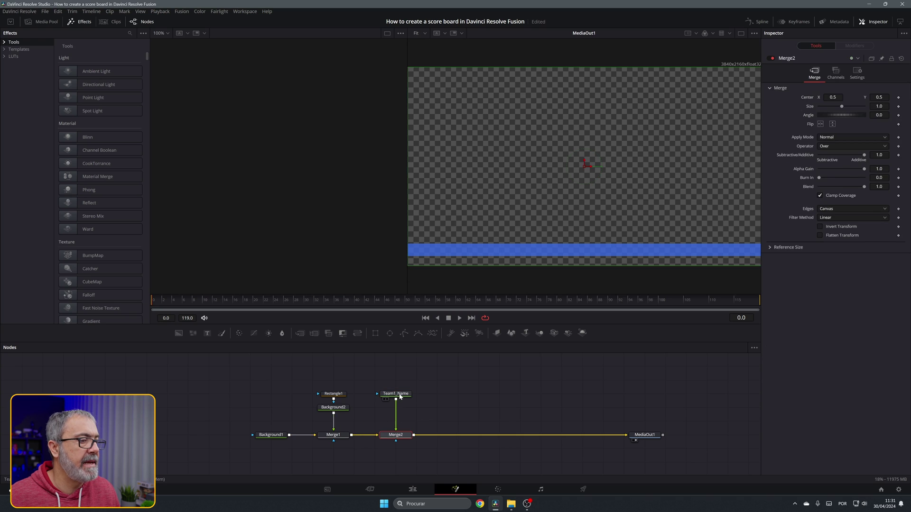
# Enter "Team 1" as the text of Team1_Name and set its size to 0.06.
pyautogui.click(827, 139)
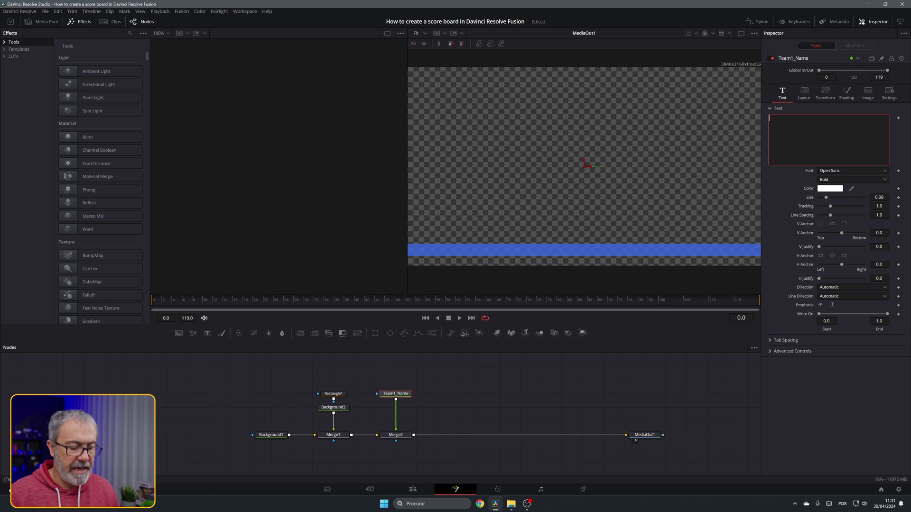
pyautogui.write('Team  1')
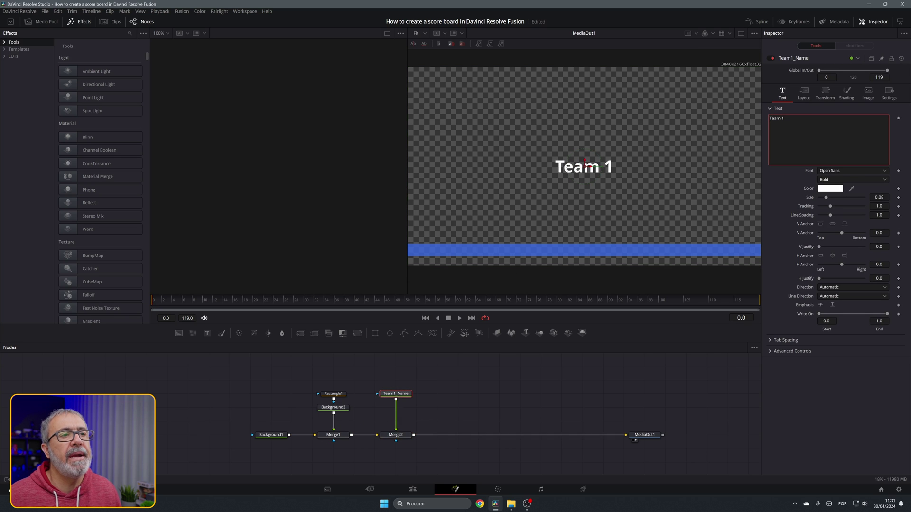
pyautogui.click(878, 197)
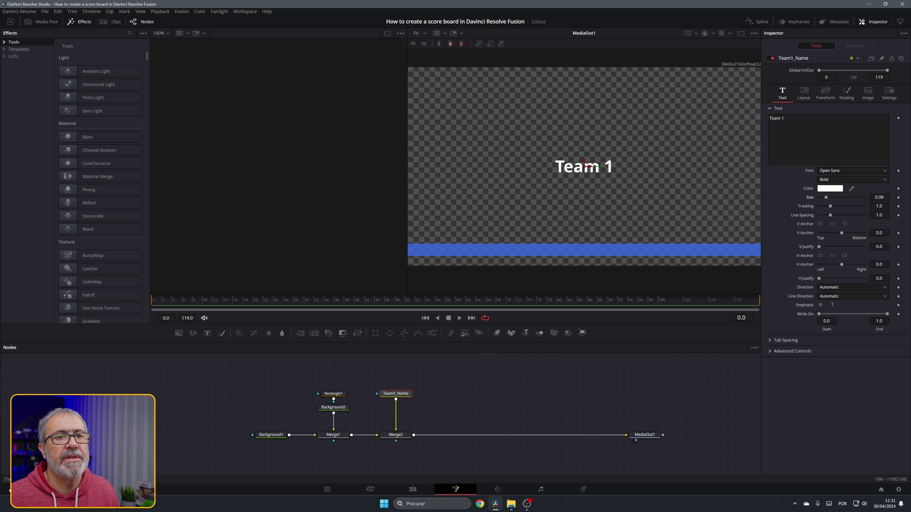
pyautogui.press('Tab')
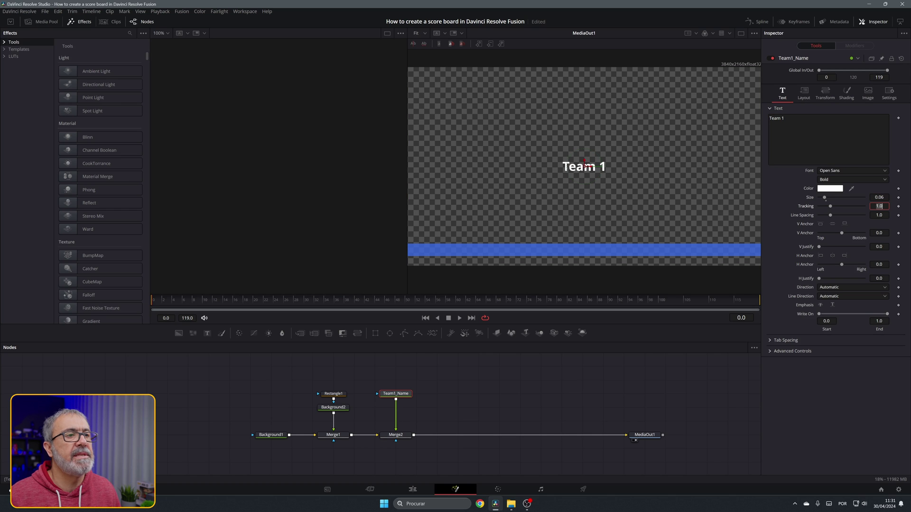
# Position the Team 1 text on the blue bar with center X 0.07 and Y 0.08.
pyautogui.click(803, 93)
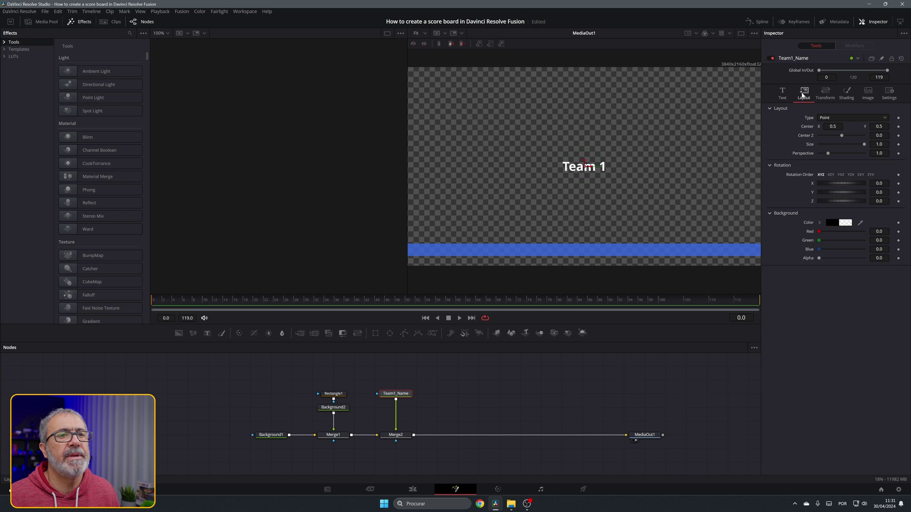
pyautogui.moveTo(878, 127); pyautogui.dragTo(809, 126)
pyautogui.click(884, 126)
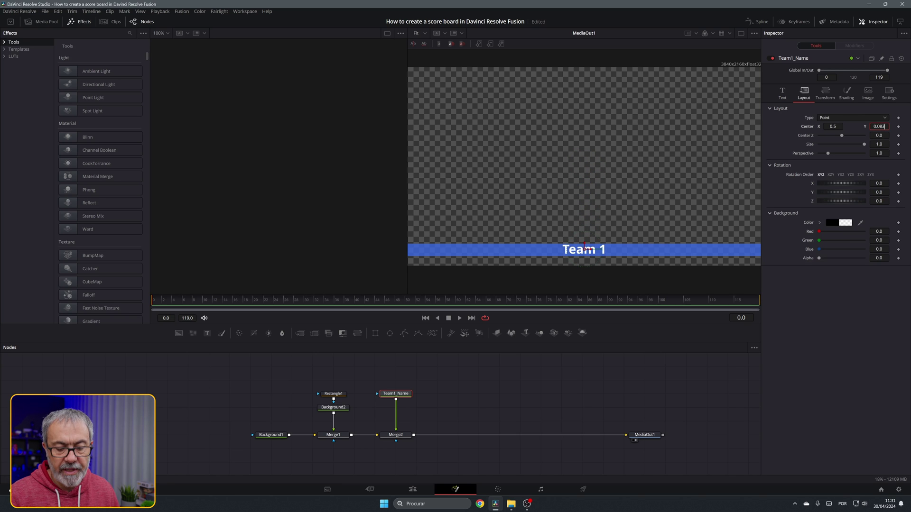
pyautogui.moveTo(833, 127); pyautogui.dragTo(809, 127)
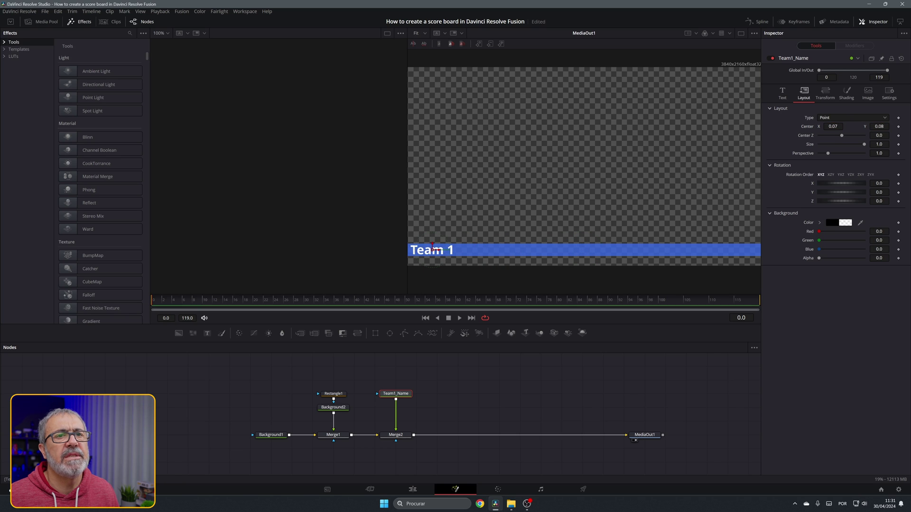
# Set the text size of Team1_Name to 0.05.
pyautogui.click(782, 93)
pyautogui.click(881, 198)
pyautogui.press('BackSpace')
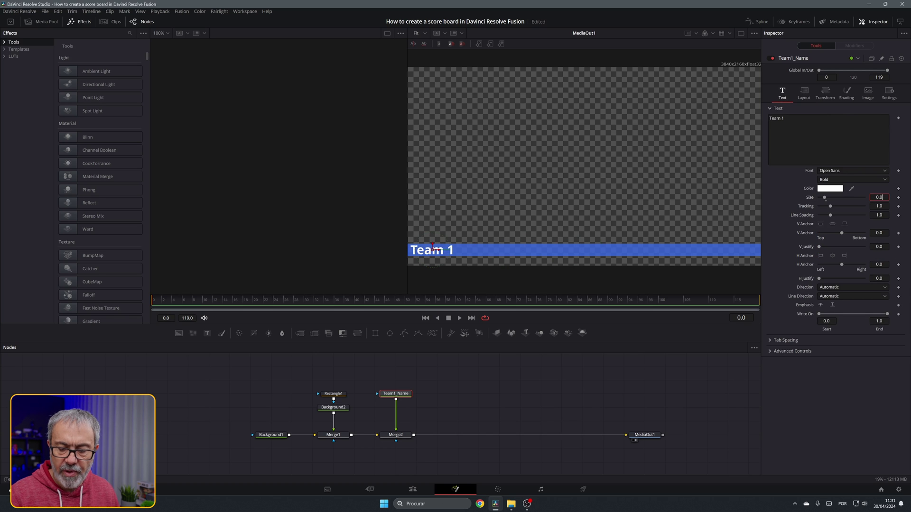
pyautogui.press('Tab')
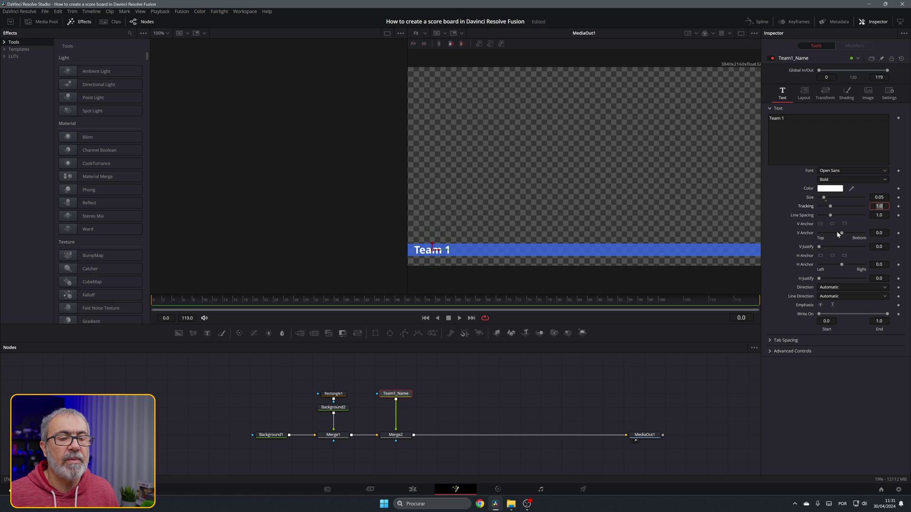
# Anchor the Team 1 text horizontally to the left and set its center X to 0.01.
pyautogui.click(821, 256)
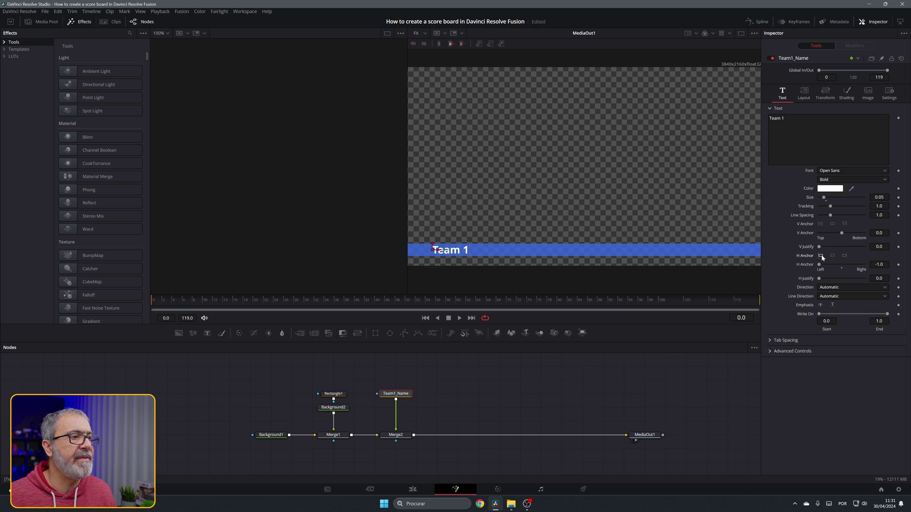
pyautogui.click(802, 95)
pyautogui.moveTo(833, 127); pyautogui.dragTo(814, 126)
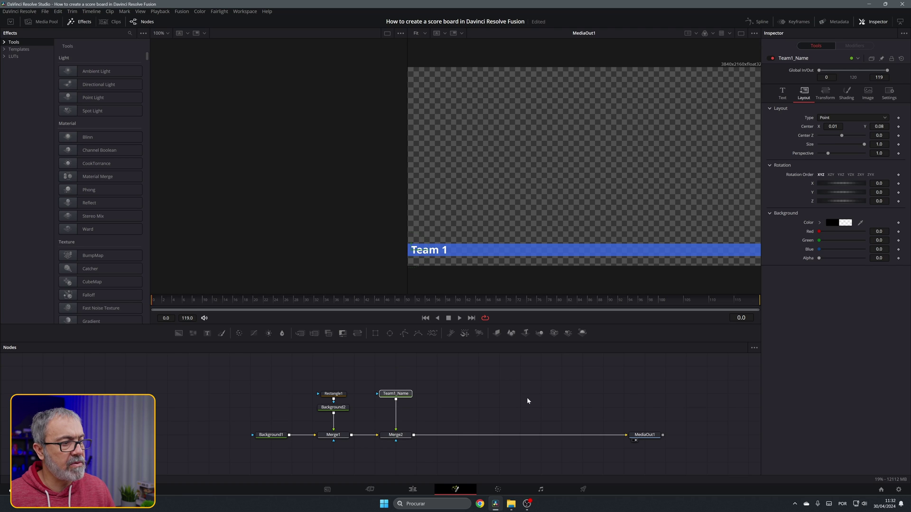
# Duplicate the Team1_Name node, place the copy beside the original and rename it Team2_Name.
pyautogui.hotkey('ctrl', 'v')
pyautogui.moveTo(532, 396); pyautogui.dragTo(488, 394)
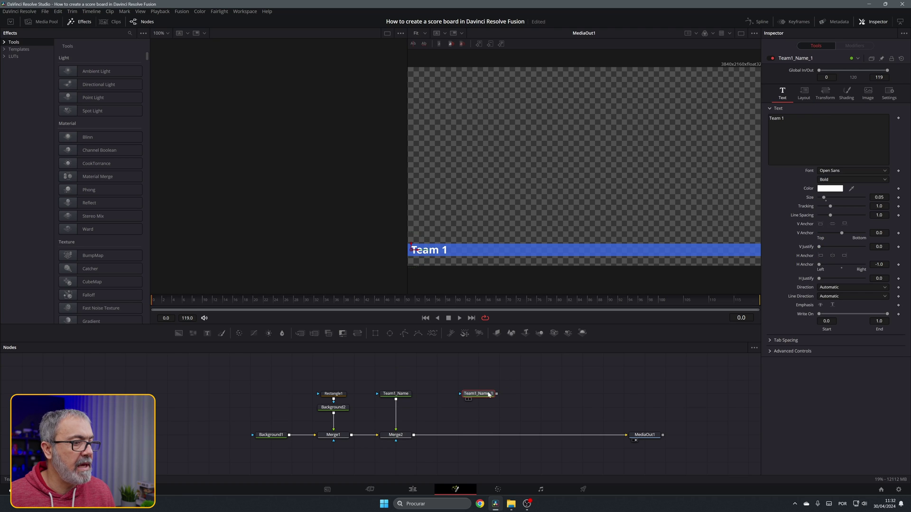
pyautogui.press('F2')
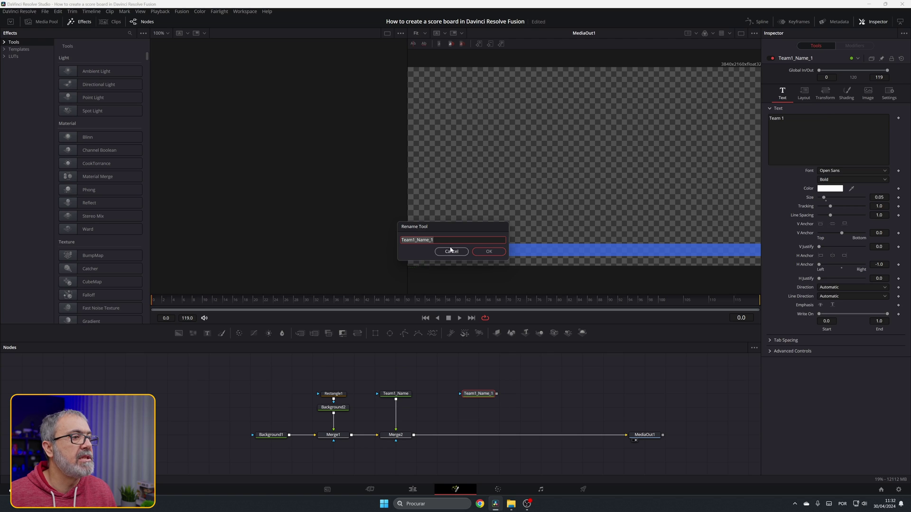
pyautogui.press('End')
pyautogui.press('BackSpace')
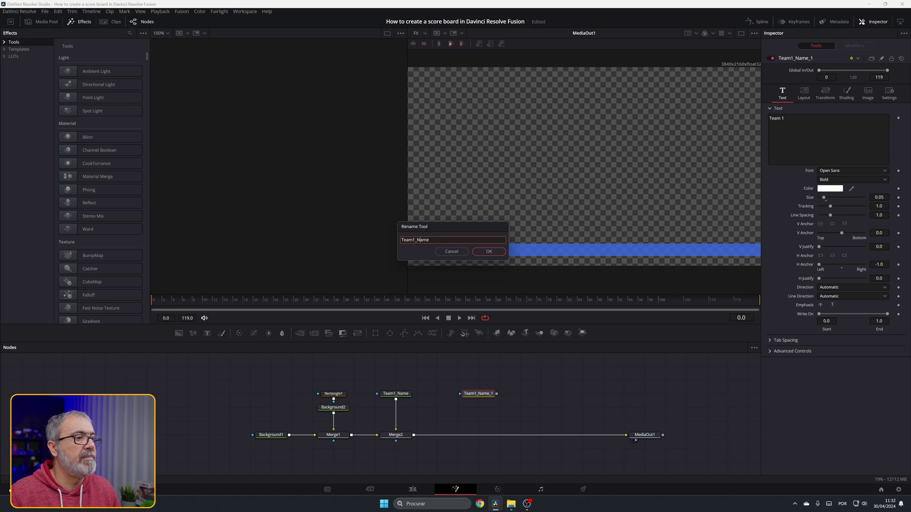
pyautogui.press('Return')
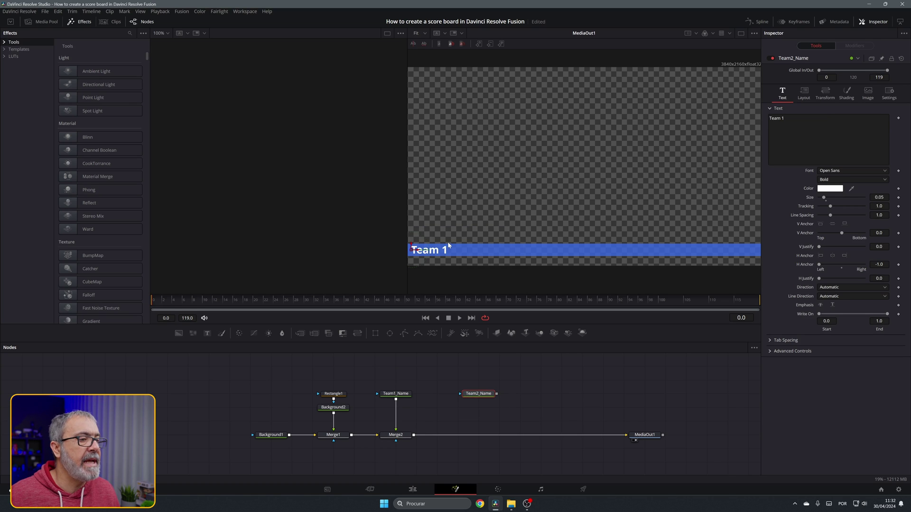
# Merge Team2_Name over the Merge2 output and align it above its new merge node.
pyautogui.moveTo(496, 394); pyautogui.dragTo(414, 439)
pyautogui.moveTo(480, 378); pyautogui.dragTo(503, 436)
pyautogui.click(573, 390)
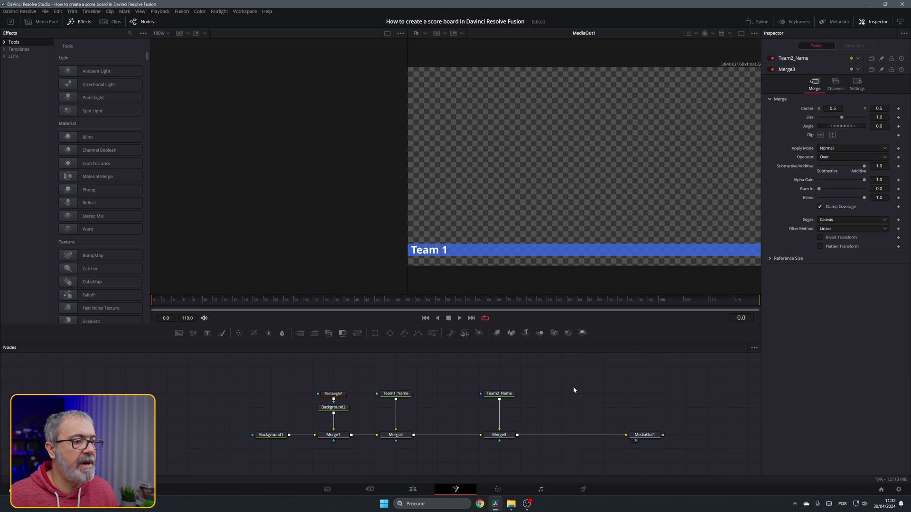
# Set the layout center X of Team2_Name to 0.99.
pyautogui.click(498, 394)
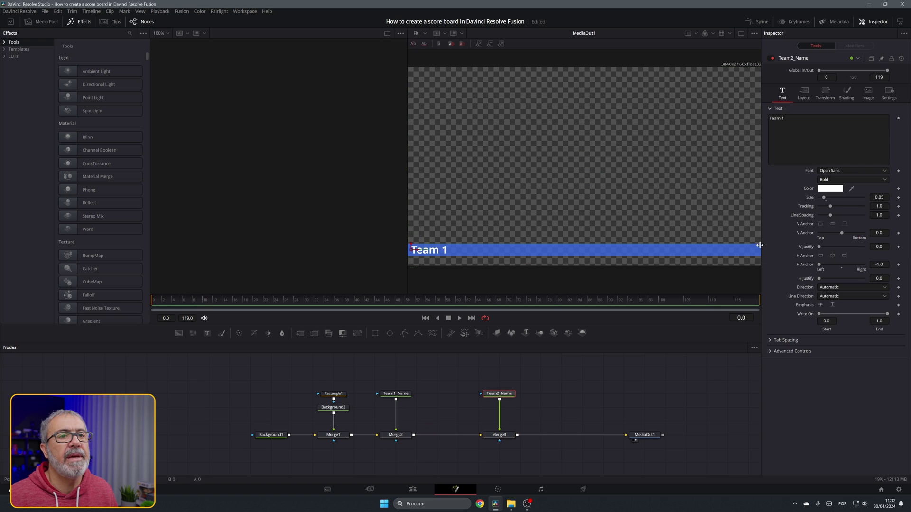
pyautogui.click(808, 99)
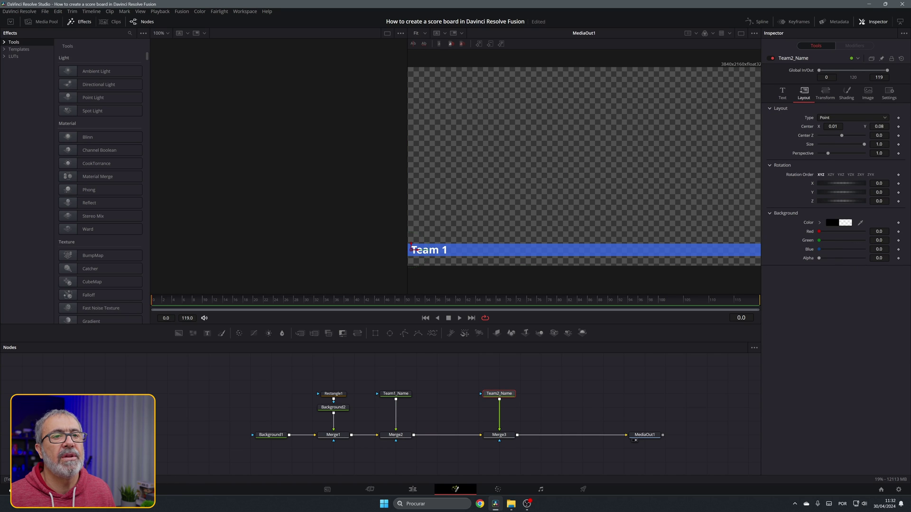
pyautogui.click(836, 126)
pyautogui.press('BackSpace')
pyautogui.press('BackSpace')
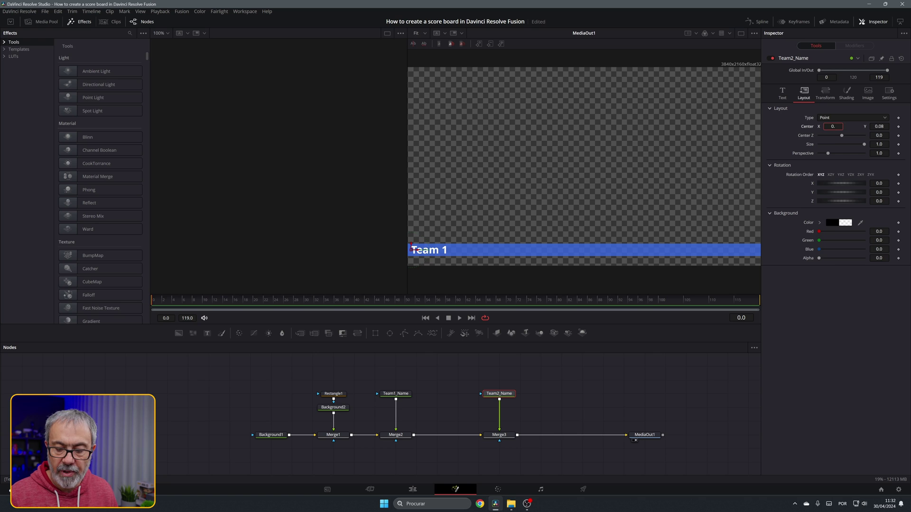
pyautogui.write('99')
pyautogui.press('Tab')
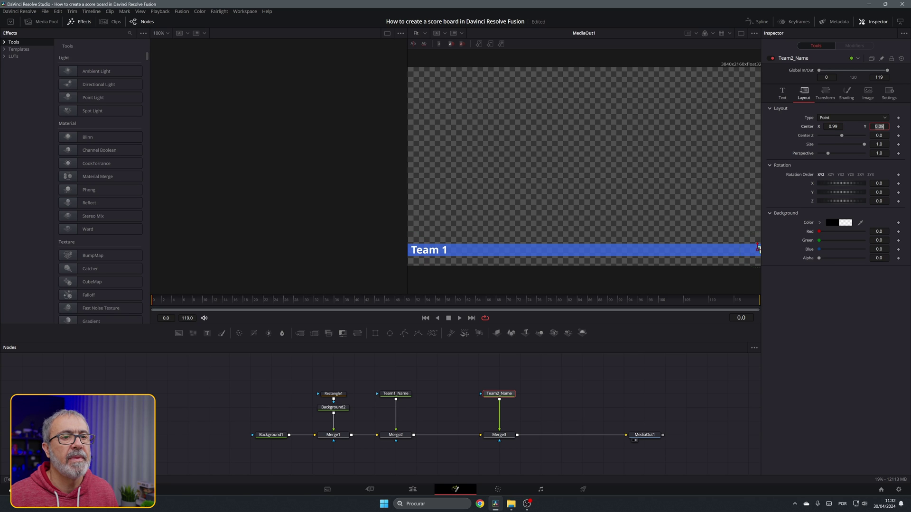
# Anchor the Team2_Name text horizontally to the right and change its text to "Team 2".
pyautogui.click(783, 93)
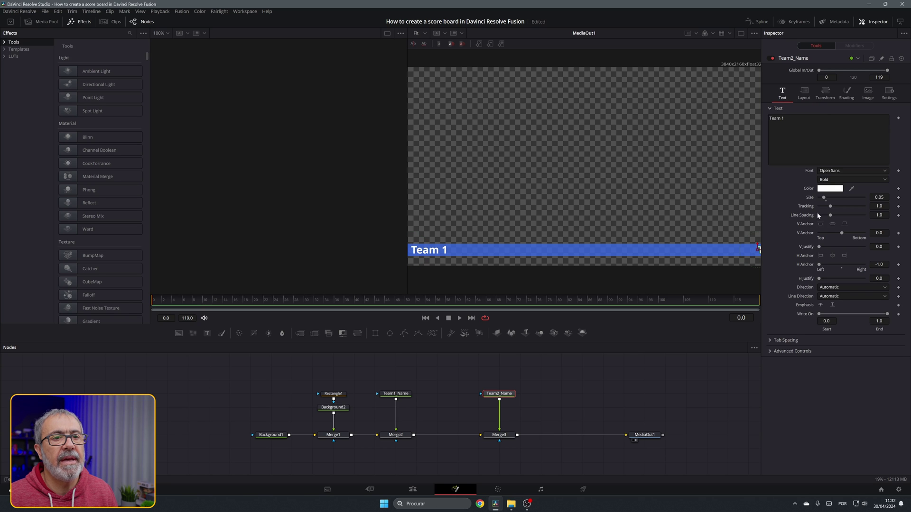
pyautogui.click(844, 255)
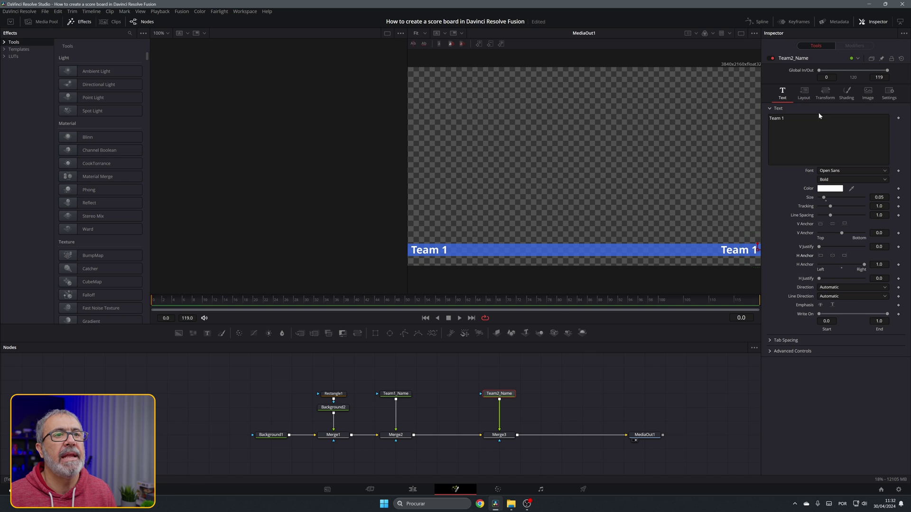
pyautogui.click(784, 118)
pyautogui.press('BackSpace')
pyautogui.write('2')
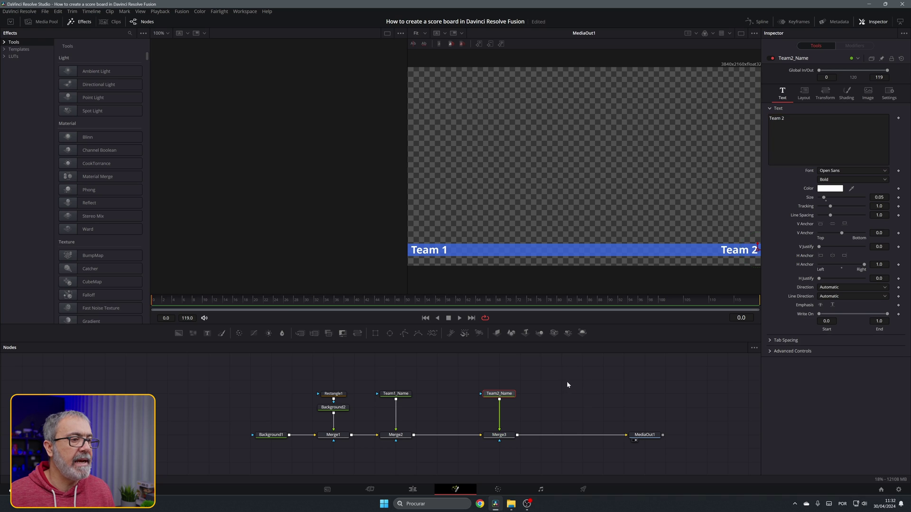
# Add a white (#ffffff) Background node with a rectangle mask and merge it between Merge2 and Merge3.
pyautogui.moveTo(178, 335); pyautogui.dragTo(437, 408)
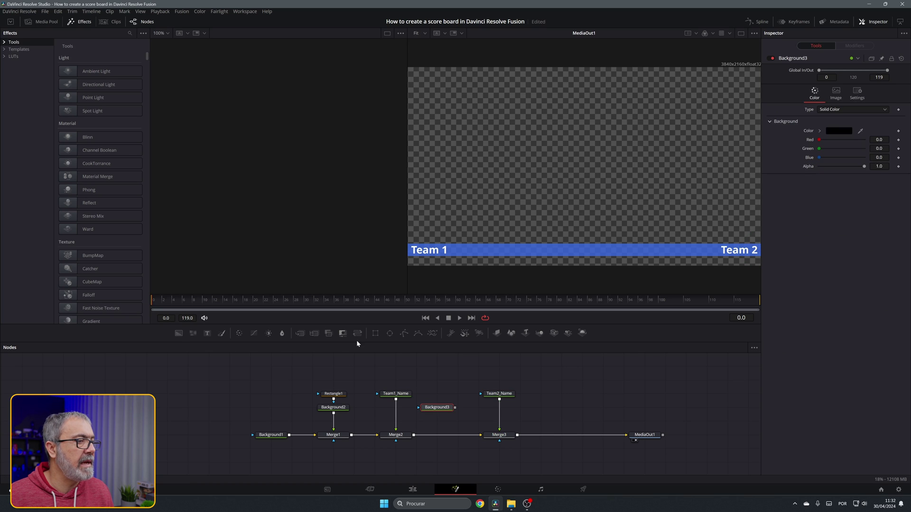
pyautogui.moveTo(375, 332); pyautogui.dragTo(416, 436)
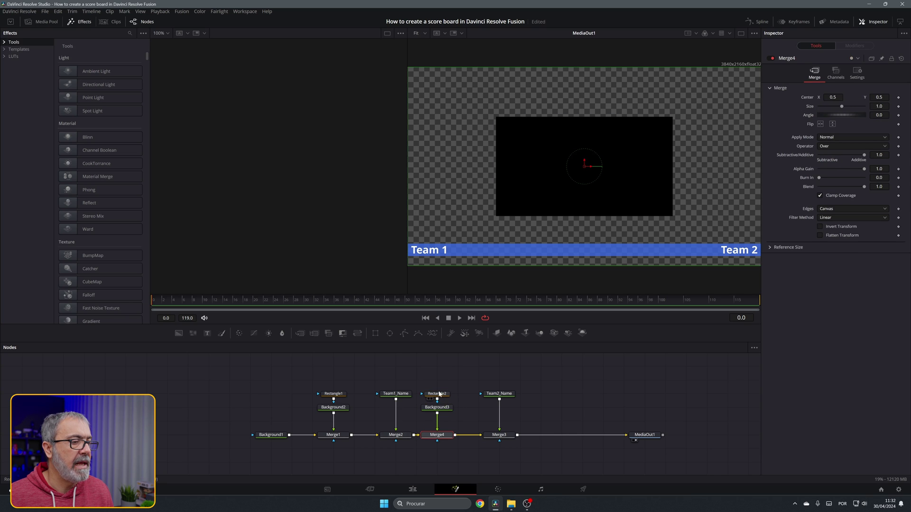
pyautogui.click(428, 409)
pyautogui.click(851, 130)
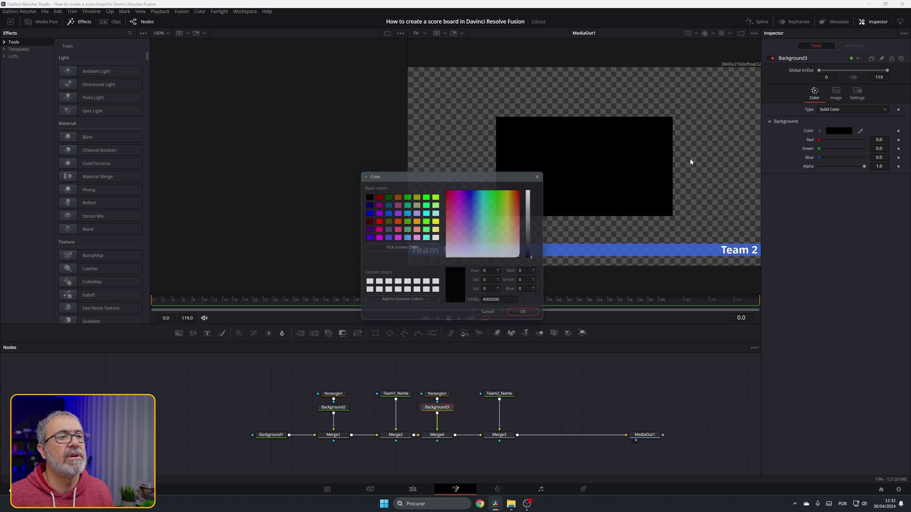
pyautogui.moveTo(537, 193); pyautogui.dragTo(534, 177)
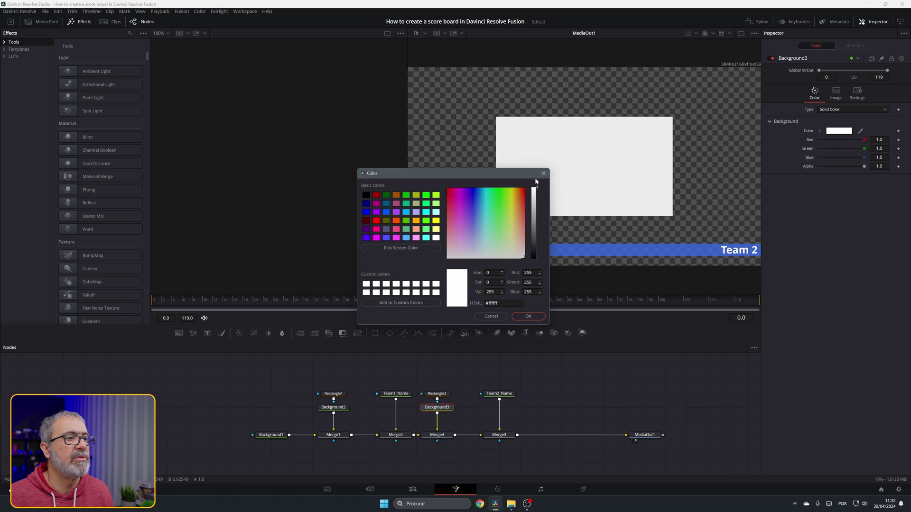
pyautogui.click(533, 316)
# Shrink the white background's rectangle mask to width 0.058 and height 0.108.
pyautogui.click(437, 394)
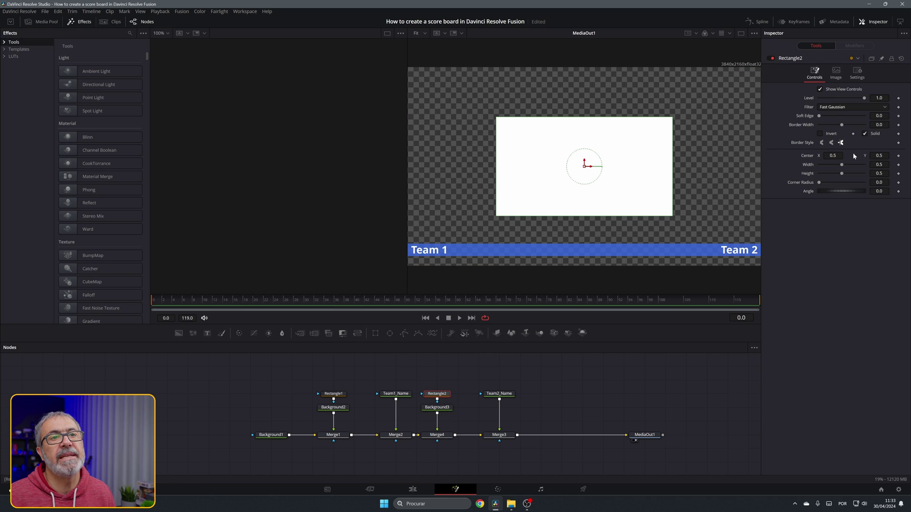
pyautogui.moveTo(841, 164); pyautogui.dragTo(828, 164)
pyautogui.moveTo(878, 165)
pyautogui.mouseDown()
pyautogui.moveTo(880, 174)
pyautogui.moveTo(862, 174)
pyautogui.moveTo(871, 174)
pyautogui.mouseUp()
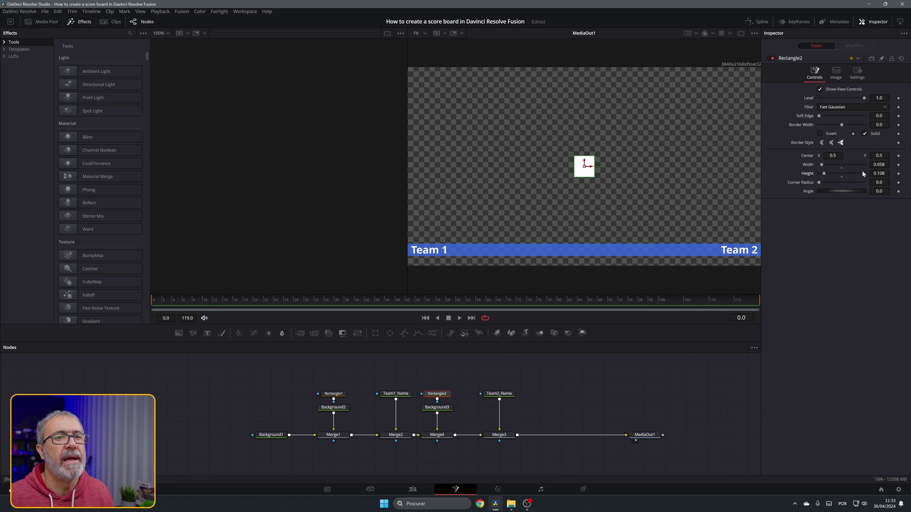
# Position the white box on the blue bar with center X 0.46 and Y 0.08.
pyautogui.moveTo(883, 156); pyautogui.dragTo(868, 155)
pyautogui.click(884, 155)
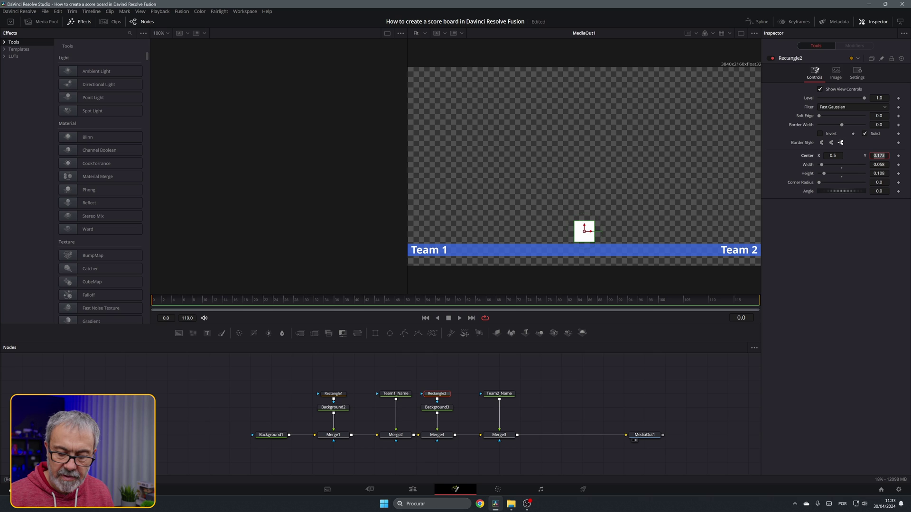
pyautogui.write('0.08')
pyautogui.press('Tab')
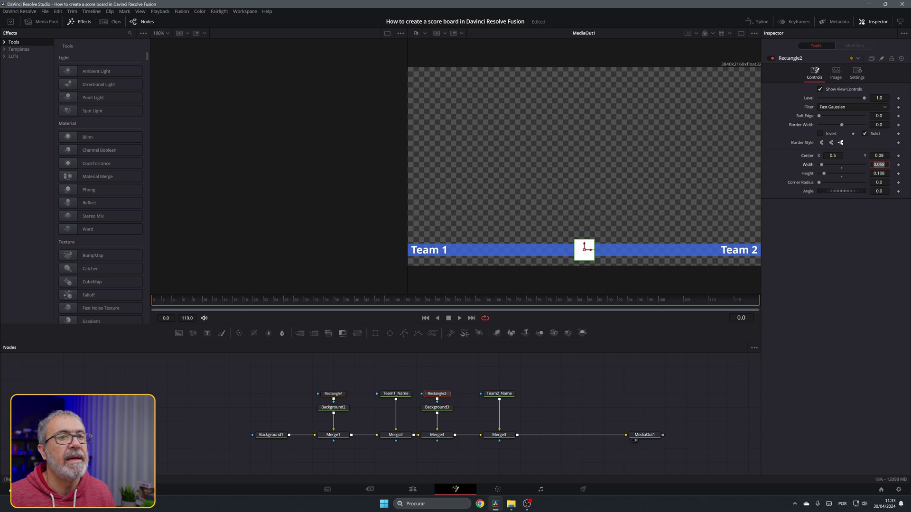
pyautogui.click(832, 155)
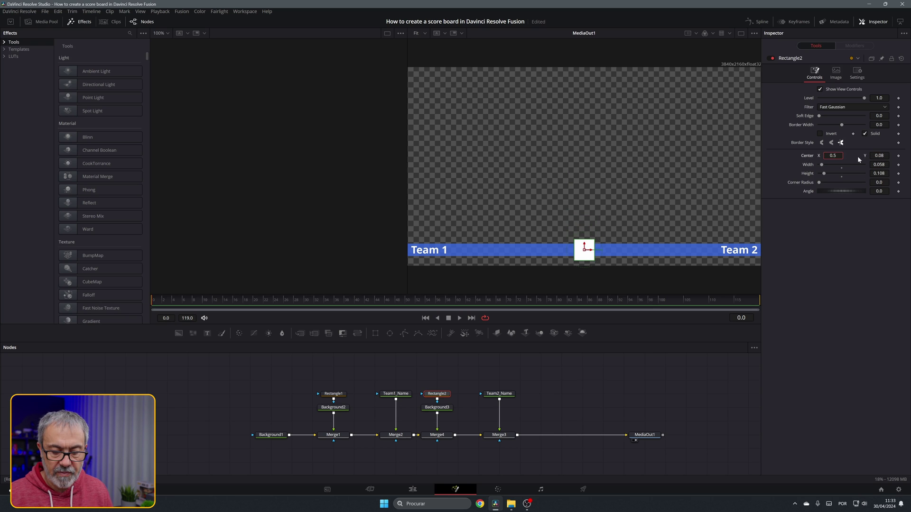
pyautogui.write('0.')
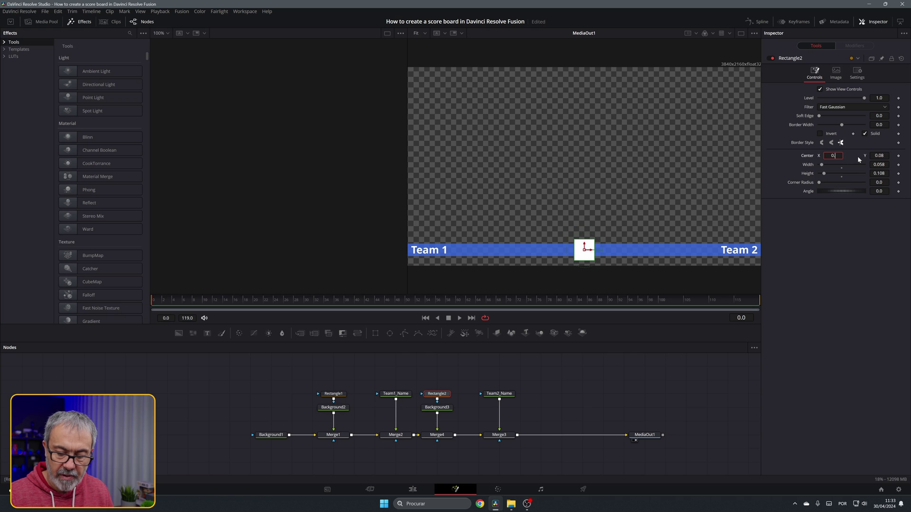
pyautogui.write('46')
pyautogui.press('Tab')
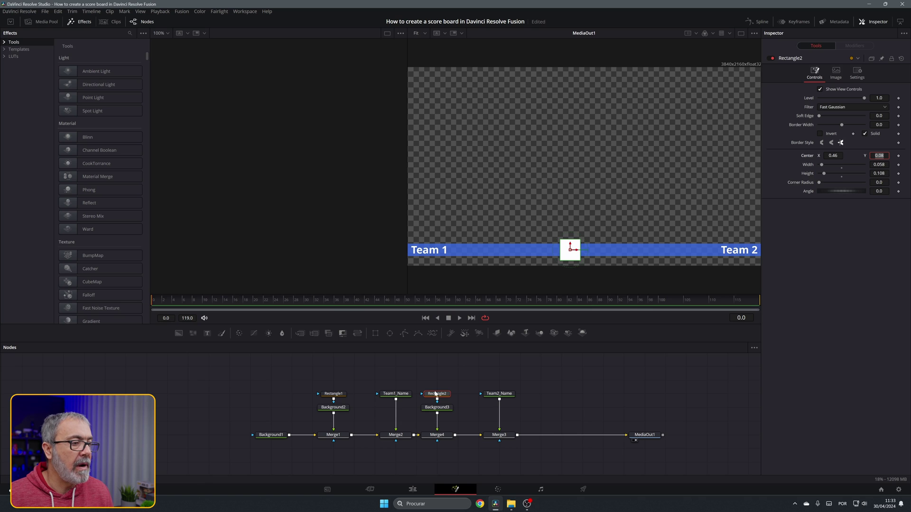
# Duplicate Background3 together with its Rectangle2 mask and merge the copy over the Merge3 output.
pyautogui.moveTo(420, 375); pyautogui.dragTo(452, 424)
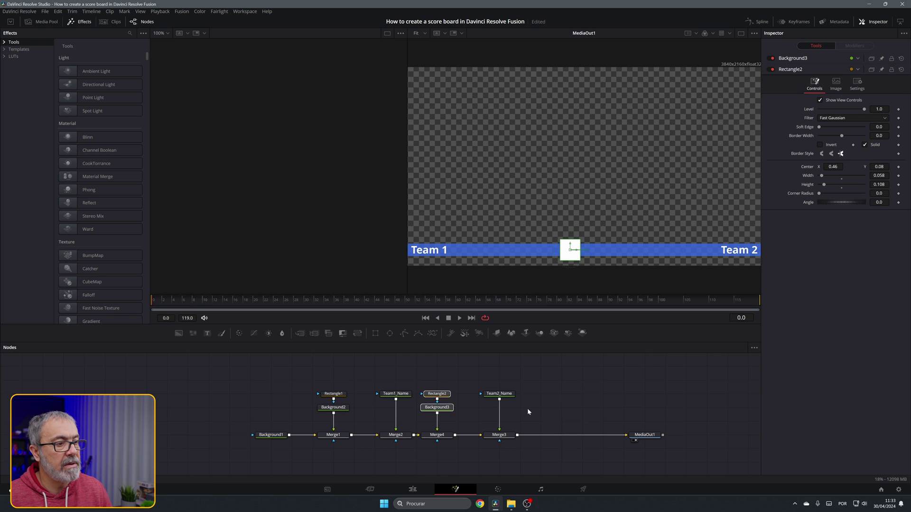
pyautogui.click(564, 392)
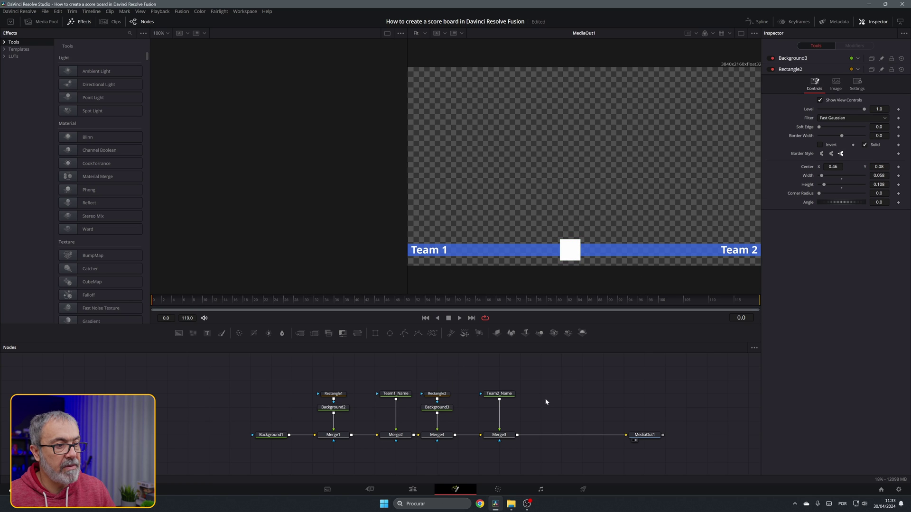
pyautogui.hotkey('ctrl', 'v')
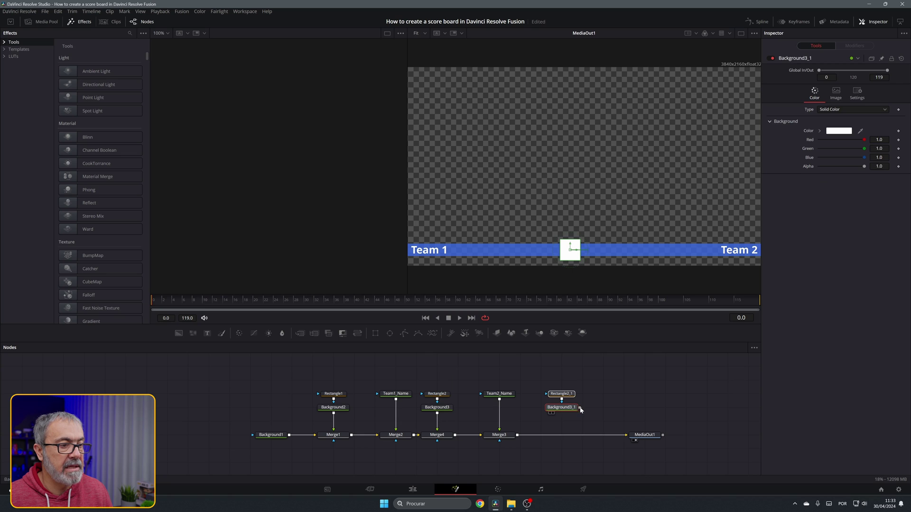
pyautogui.moveTo(579, 407); pyautogui.dragTo(516, 436)
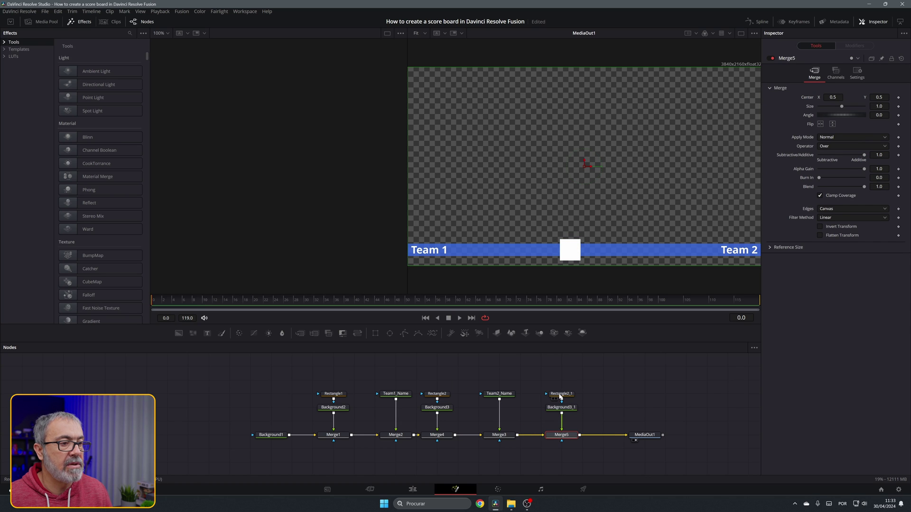
# Set the center X of the duplicated rectangle mask to 0.54.
pyautogui.click(560, 397)
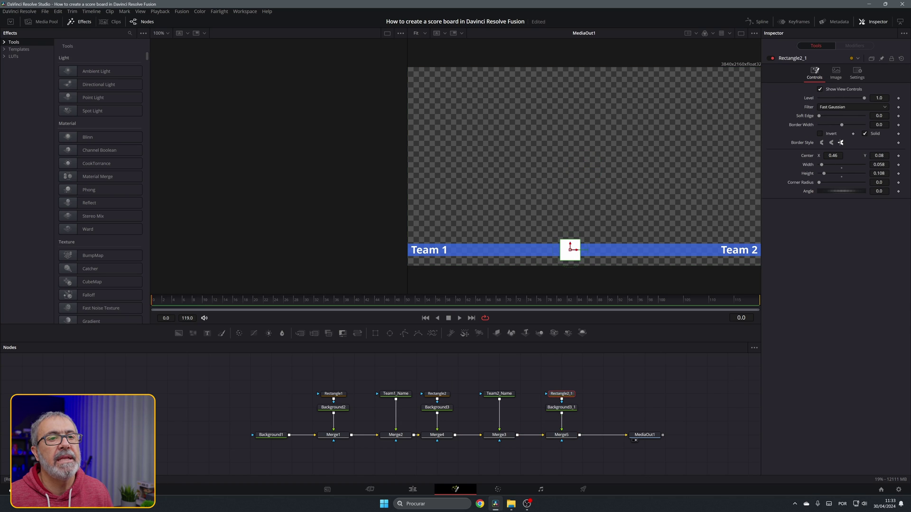
pyautogui.click(833, 155)
pyautogui.press('BackSpace')
pyautogui.press('BackSpace')
pyautogui.press('BackSpace')
pyautogui.press('BackSpace')
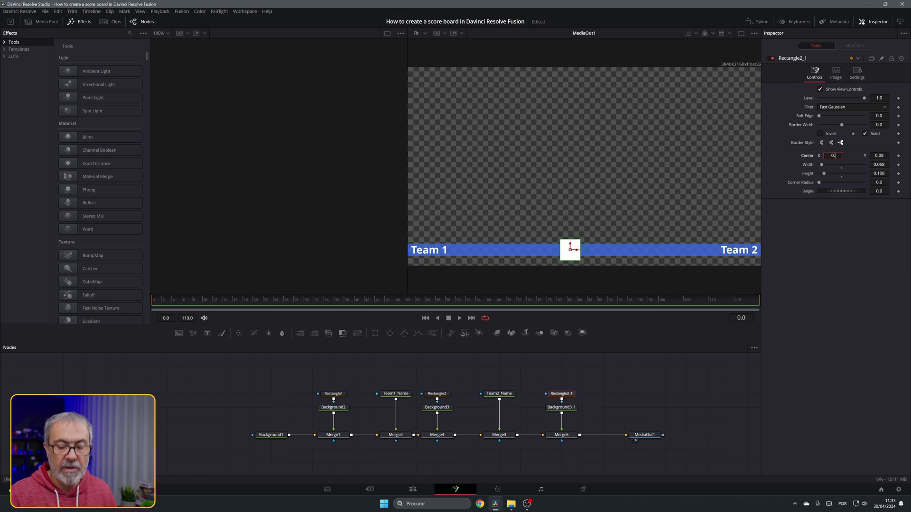
pyautogui.write('0.54')
pyautogui.press('Tab')
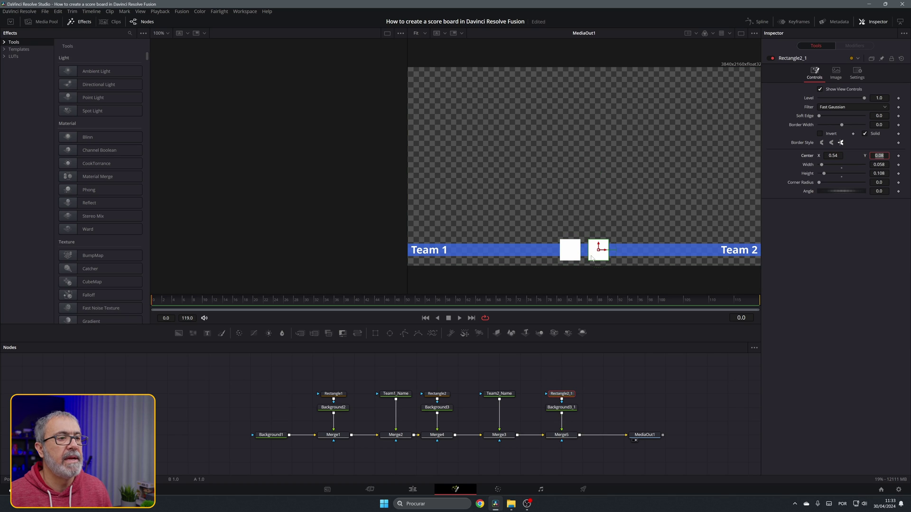
pyautogui.press('Return')
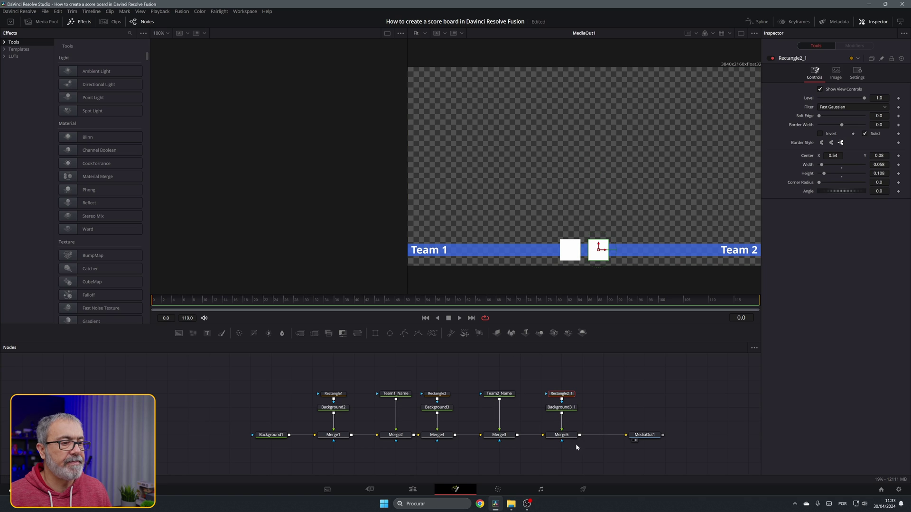
# Shift the Team2_Name and Merge3 nodes along the flow to open a gap after Merge4.
pyautogui.moveTo(504, 377); pyautogui.dragTo(490, 469)
pyautogui.moveTo(492, 413)
pyautogui.mouseDown()
pyautogui.moveTo(527, 416)
pyautogui.moveTo(506, 414)
pyautogui.mouseUp()
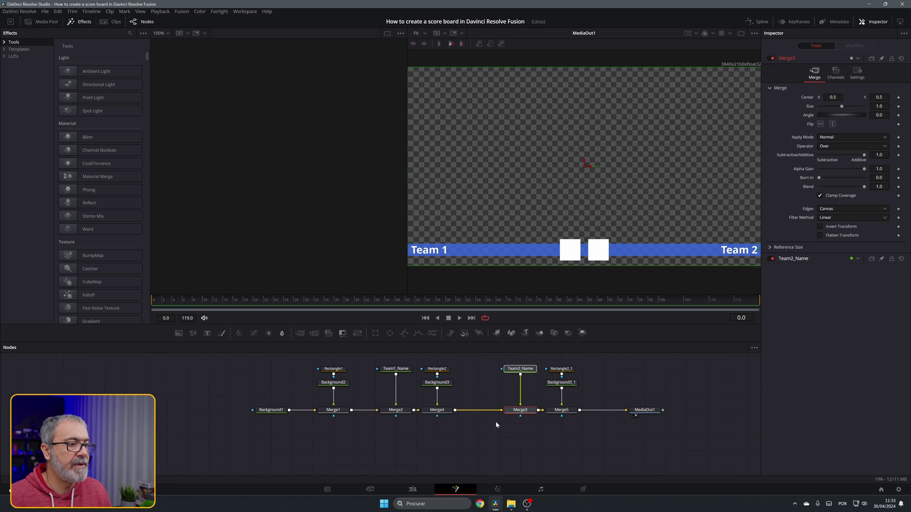
pyautogui.click(496, 421)
pyautogui.moveTo(468, 389); pyautogui.dragTo(462, 410)
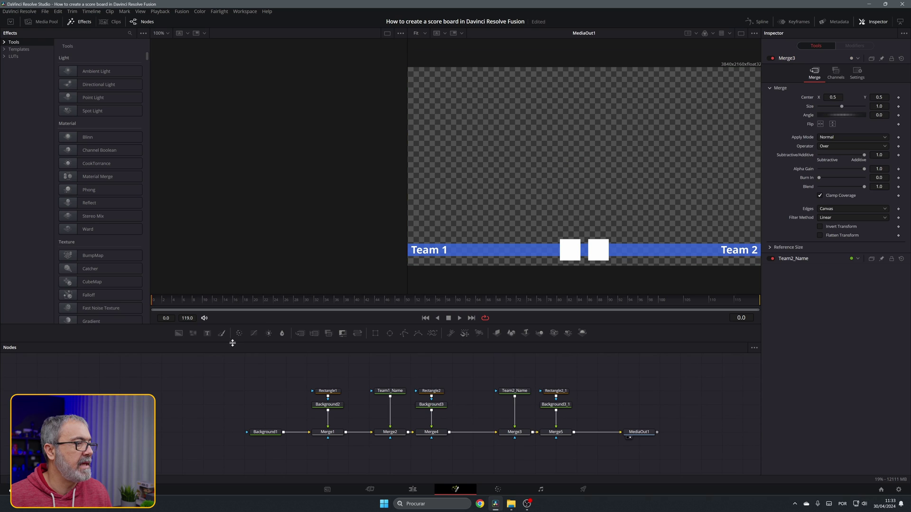
# Add a text node named T1_Score between Rectangle2 and Team2_Name, and merge it over the Merge4 output.
pyautogui.moveTo(206, 337); pyautogui.dragTo(473, 391)
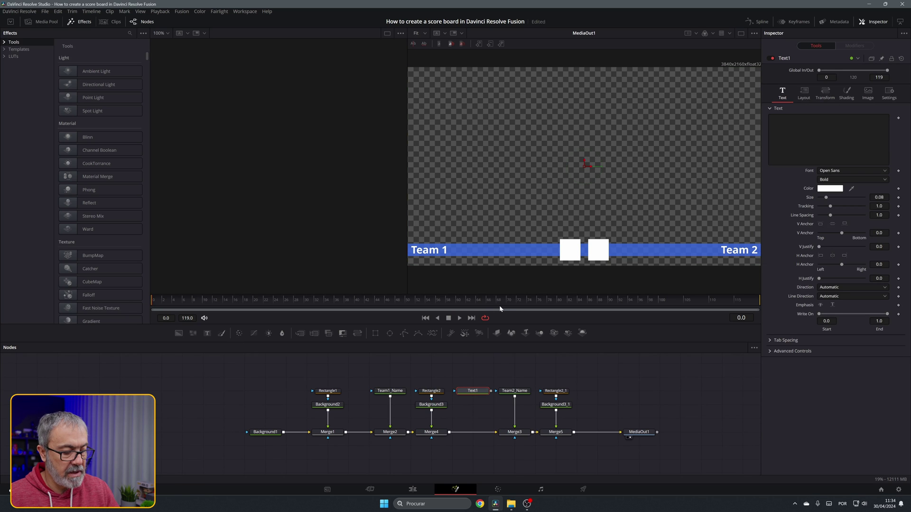
pyautogui.press('F2')
pyautogui.write('T')
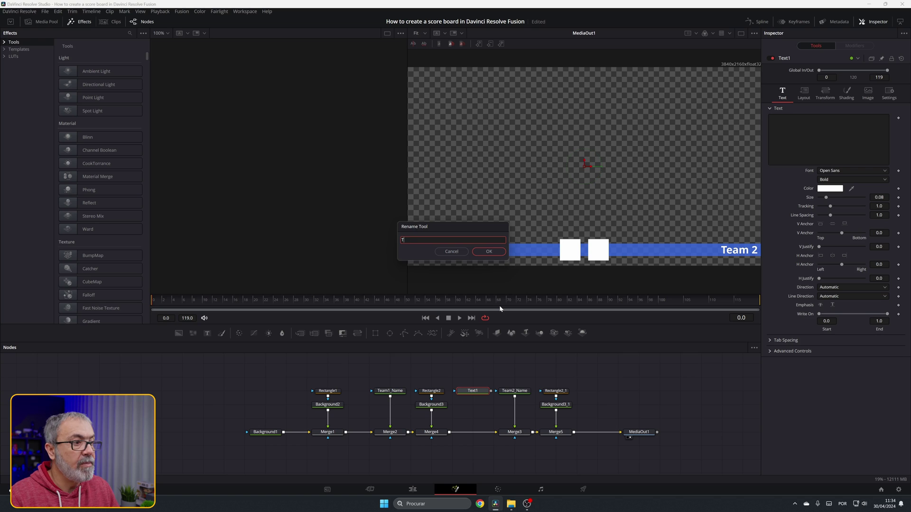
pyautogui.write('1_Sc')
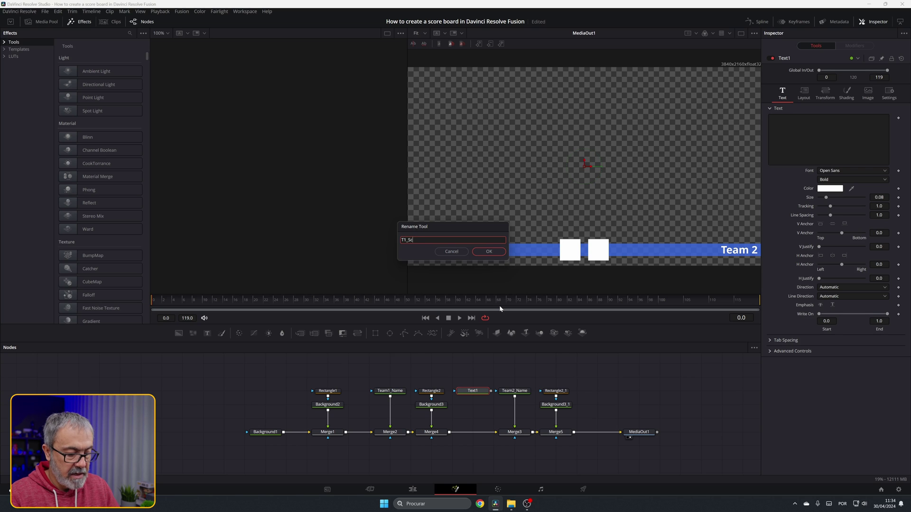
pyautogui.write('ore')
pyautogui.press('Return')
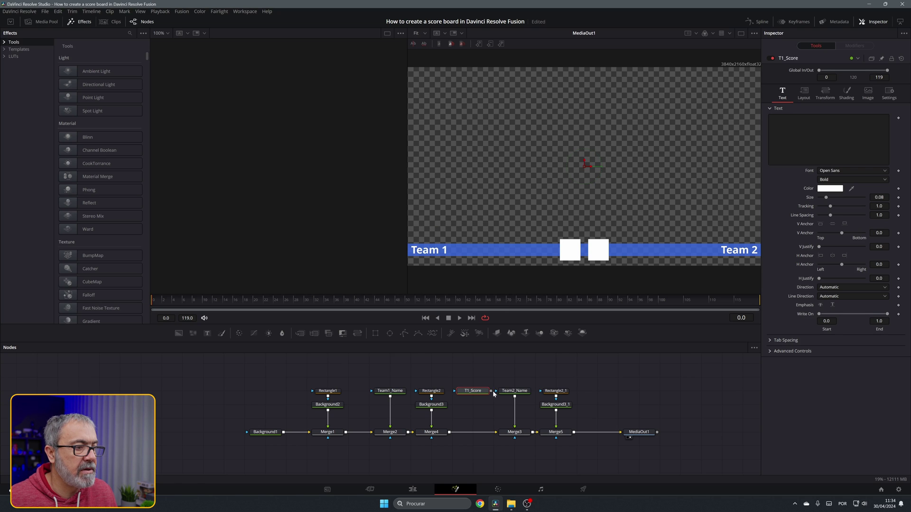
pyautogui.moveTo(491, 391); pyautogui.dragTo(455, 433)
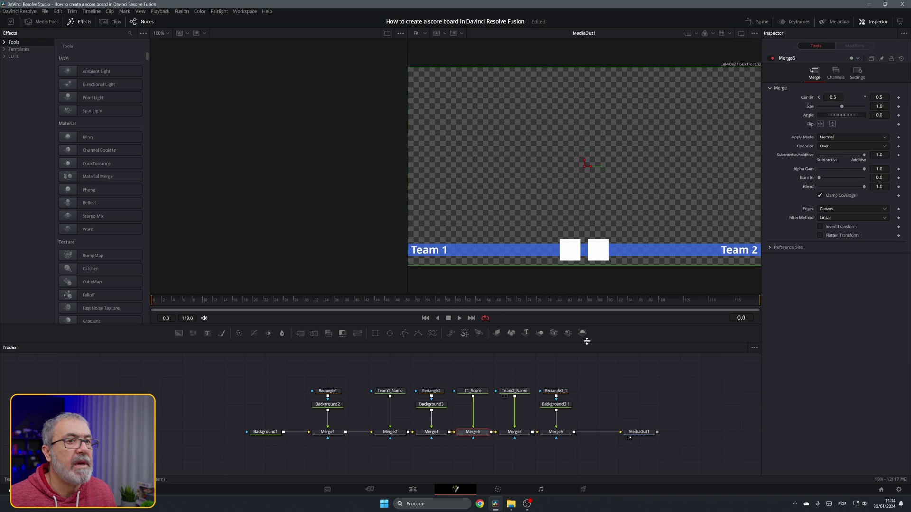
# Enter 0 as the T1_Score text and colour it black.
pyautogui.click(475, 388)
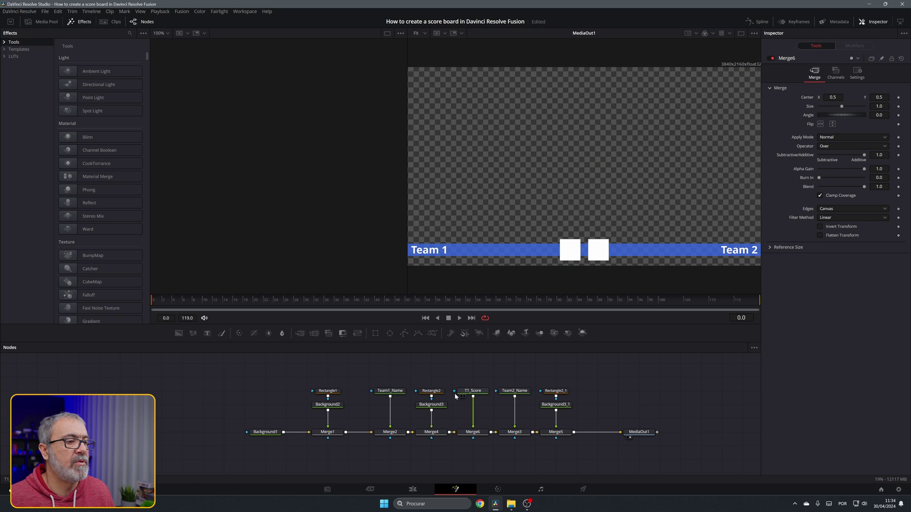
pyautogui.click(467, 392)
pyautogui.click(773, 119)
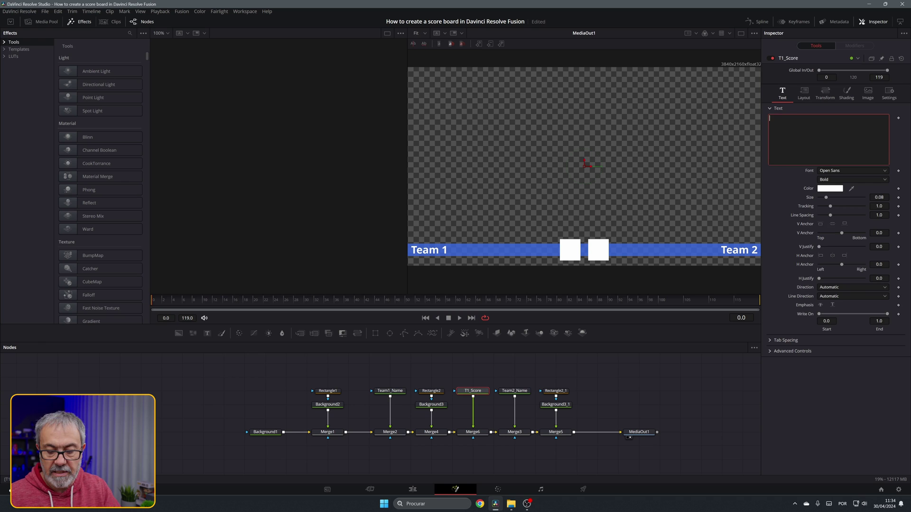
pyautogui.write('0')
pyautogui.click(829, 188)
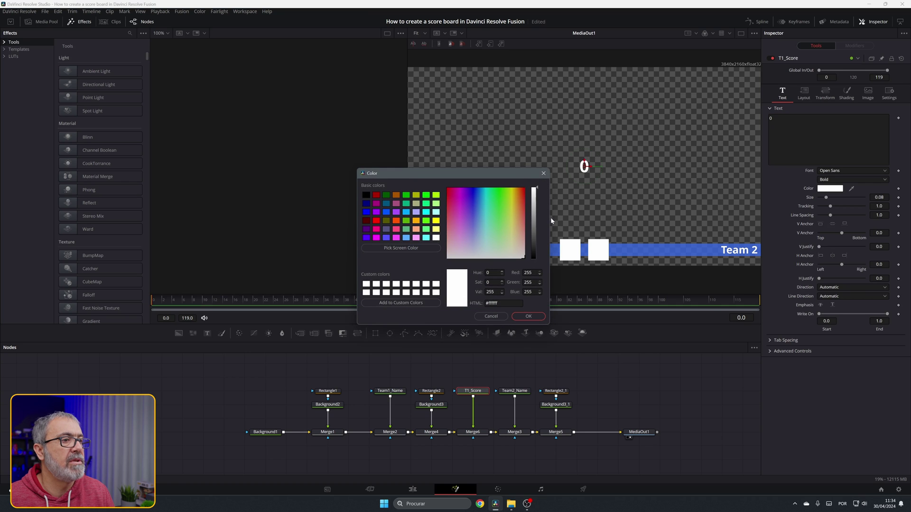
pyautogui.click(533, 257)
pyautogui.click(528, 316)
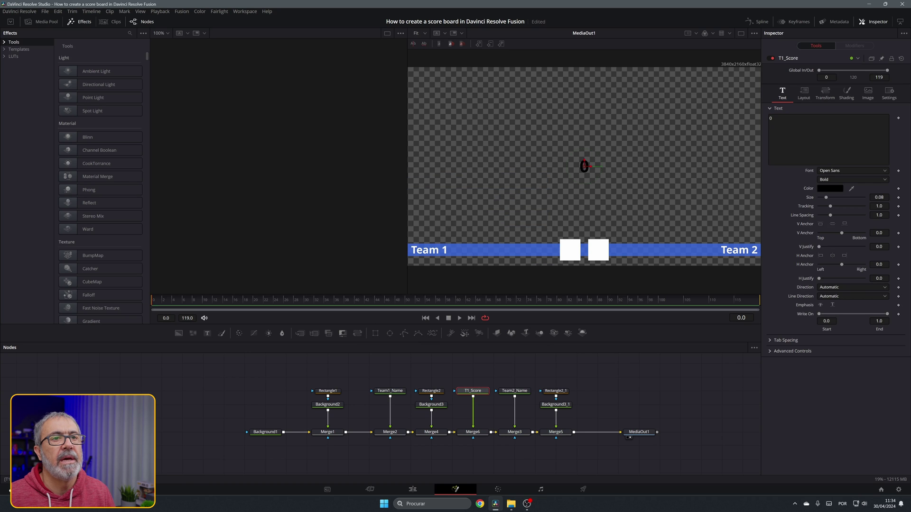
# Position the T1_Score text on the first white box with center X 0.46 and Y 0.08.
pyautogui.click(808, 98)
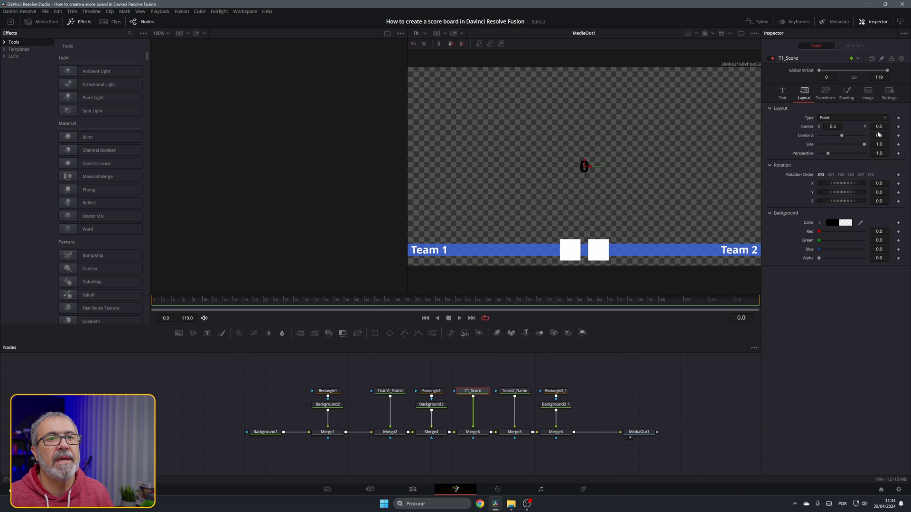
pyautogui.click(879, 126)
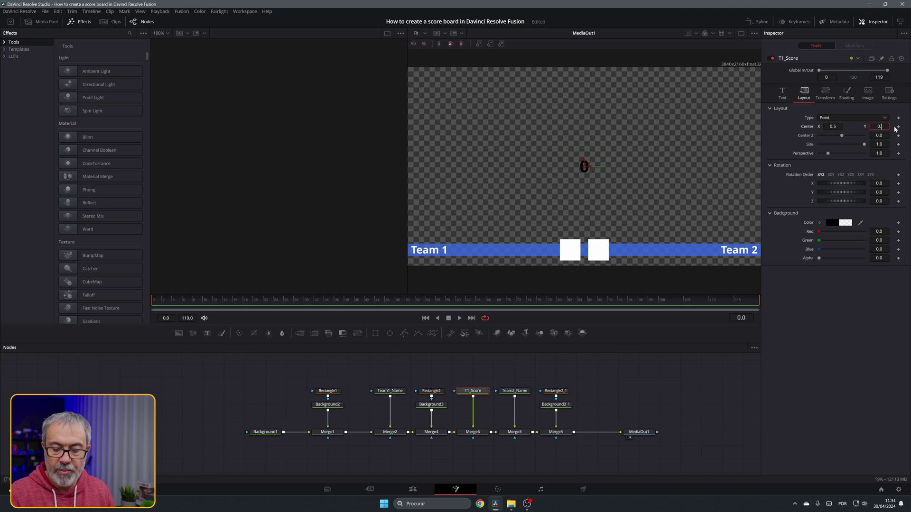
pyautogui.write('08')
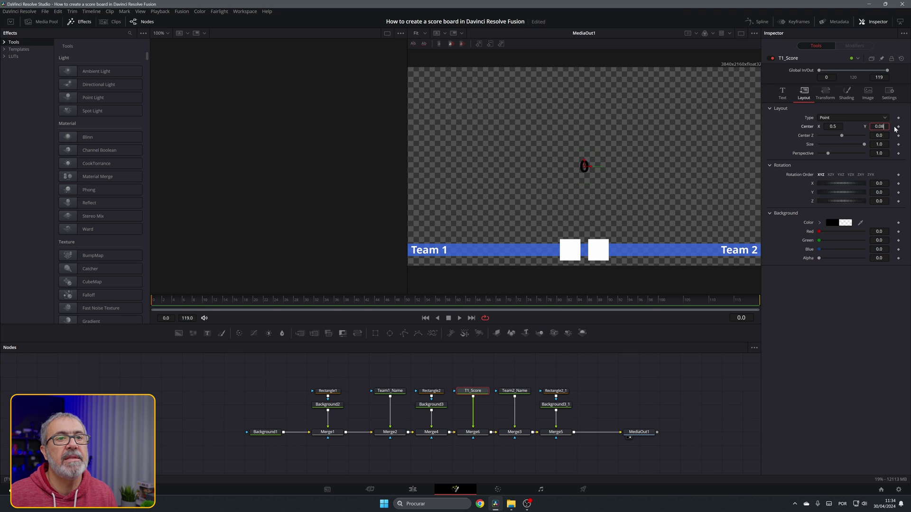
pyautogui.press('Return')
pyautogui.click(836, 126)
pyautogui.press('BackSpace')
pyautogui.write('47')
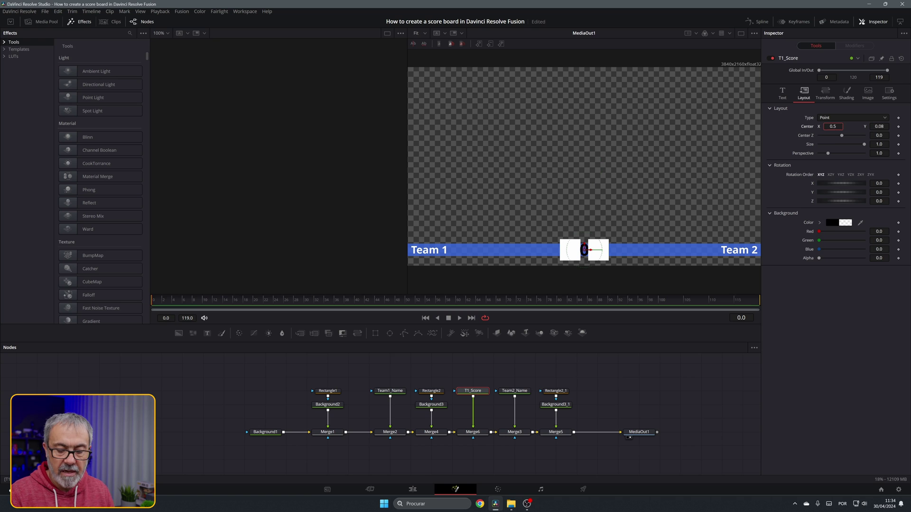
pyautogui.press('Return')
pyautogui.press('BackSpace')
pyautogui.write('6')
pyautogui.press('Tab')
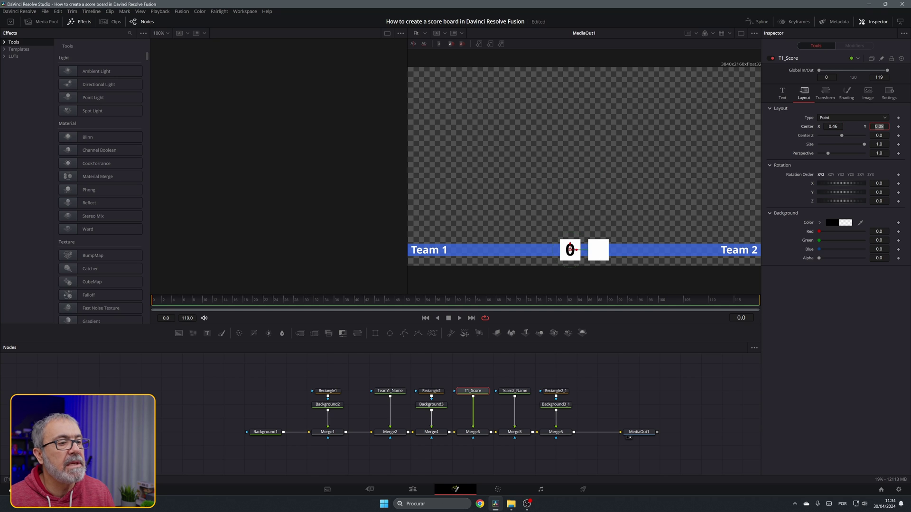
# Duplicate the T1_Score node as T2_Score and merge it over the Merge5 output.
pyautogui.click(582, 394)
pyautogui.click(478, 393)
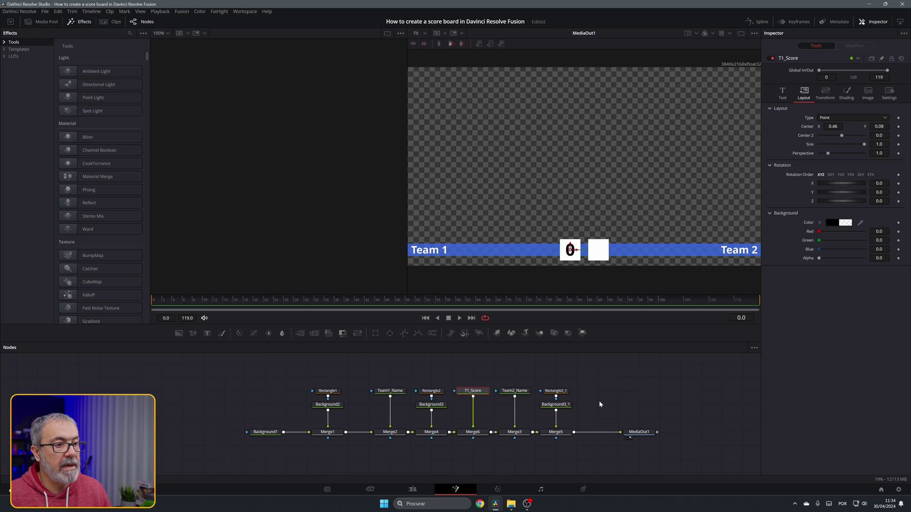
pyautogui.hotkey('ctrl', 'v')
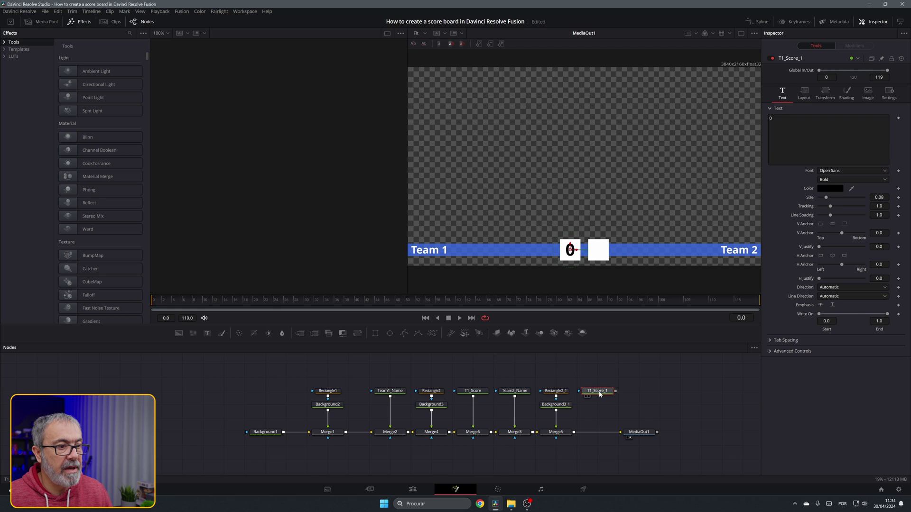
pyautogui.press('F2')
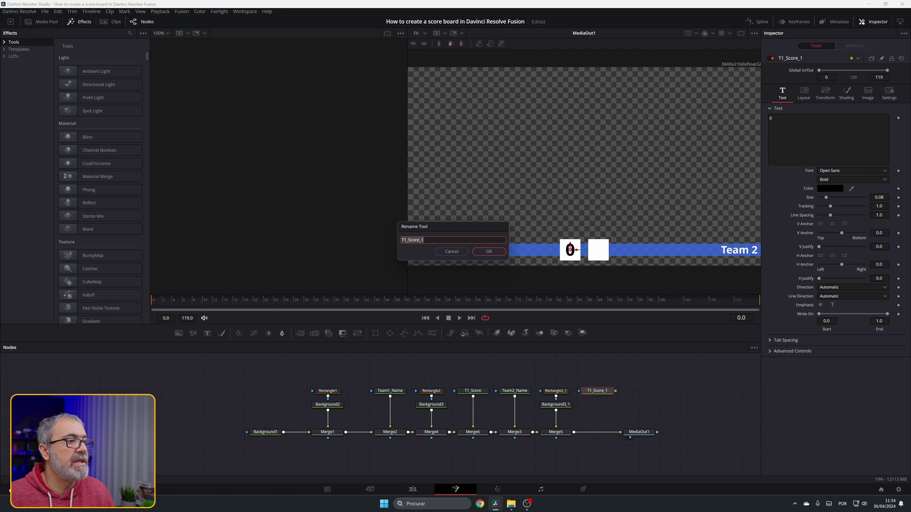
pyautogui.press('End')
pyautogui.press('BackSpace')
pyautogui.press('BackSpace')
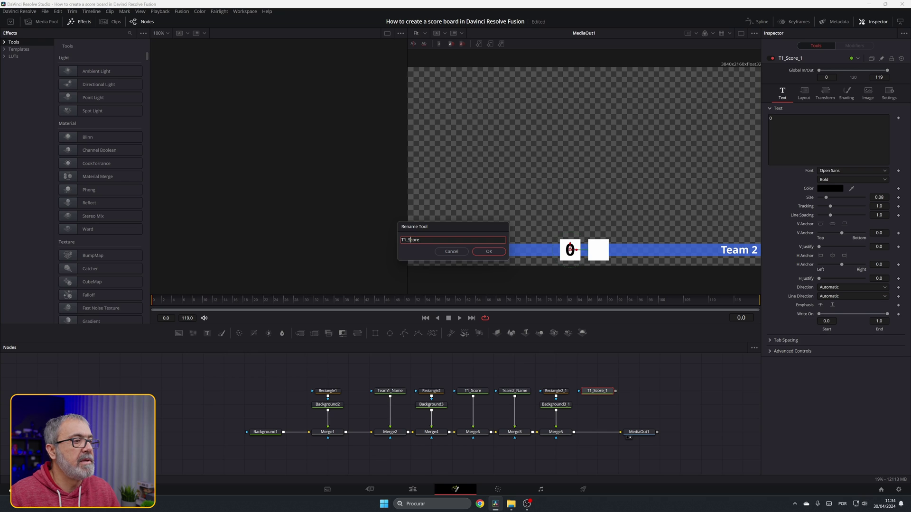
pyautogui.press('BackSpace')
pyautogui.write('2')
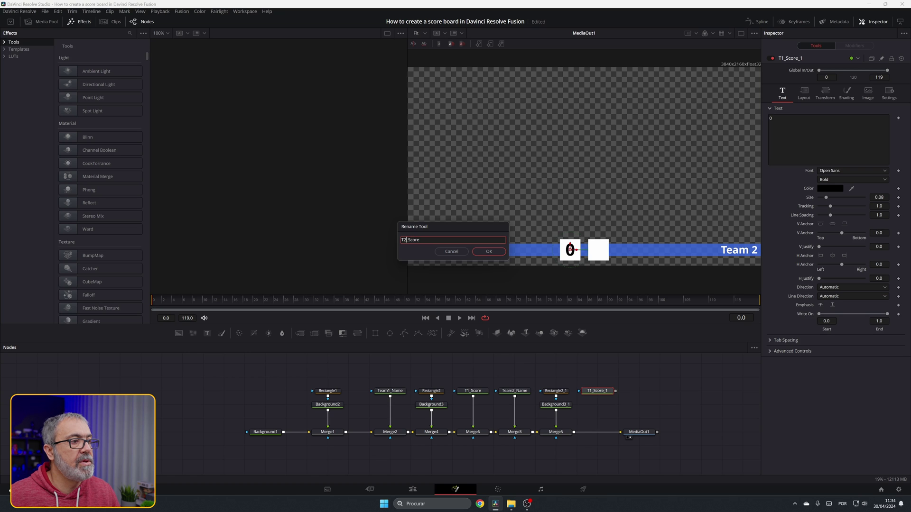
pyautogui.click(489, 252)
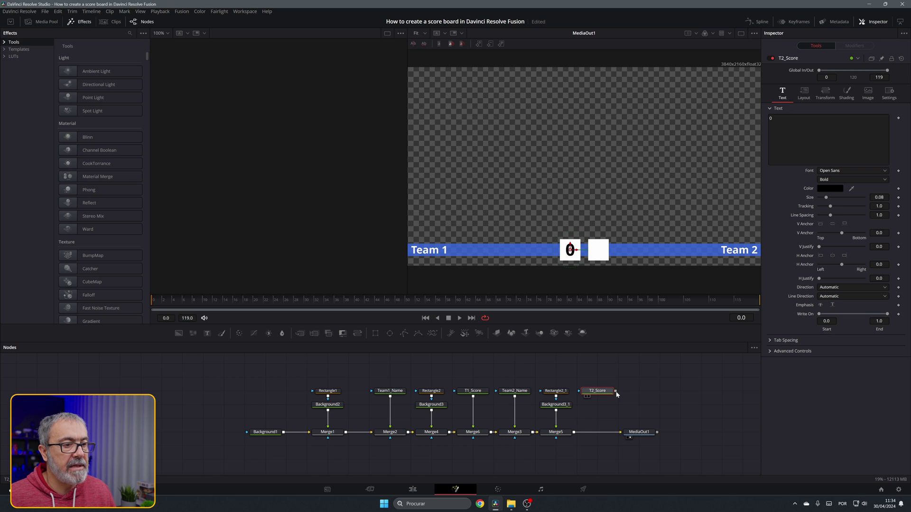
pyautogui.moveTo(617, 394); pyautogui.dragTo(577, 433)
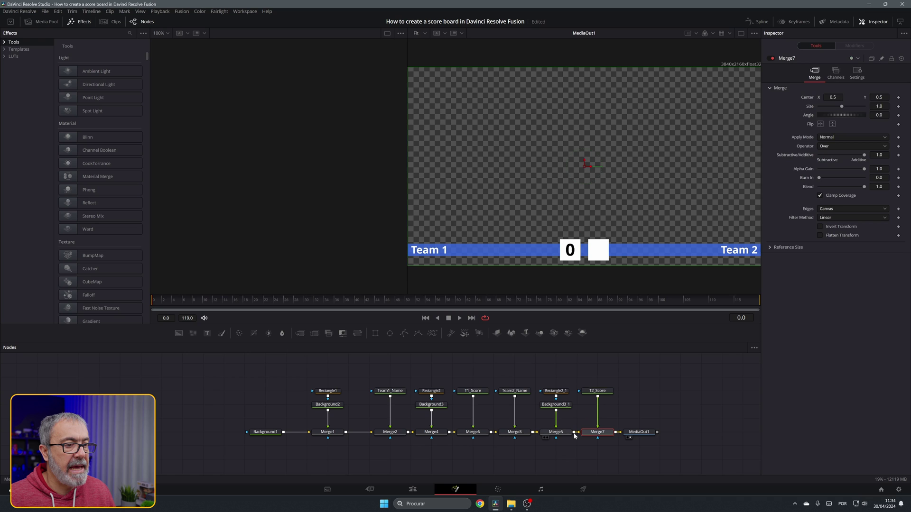
# Set the layout center X of the T2_Score text to 0.54.
pyautogui.click(593, 392)
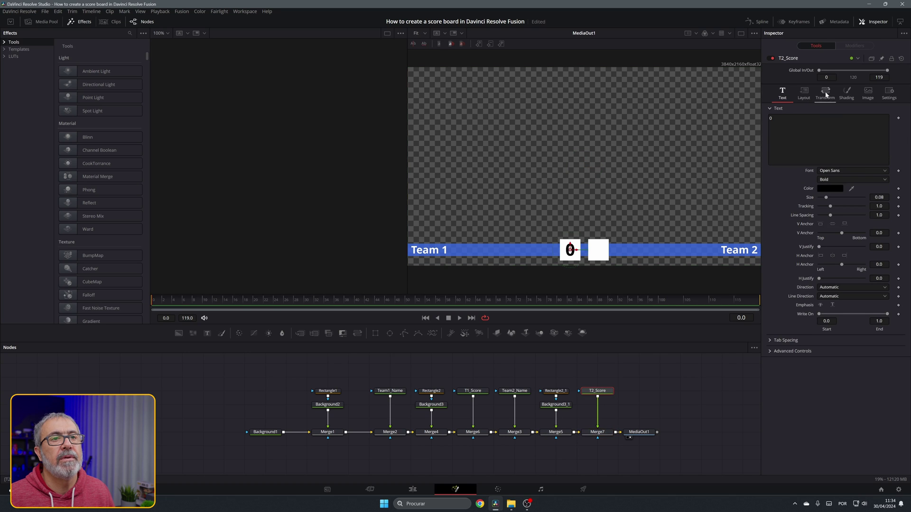
pyautogui.click(807, 93)
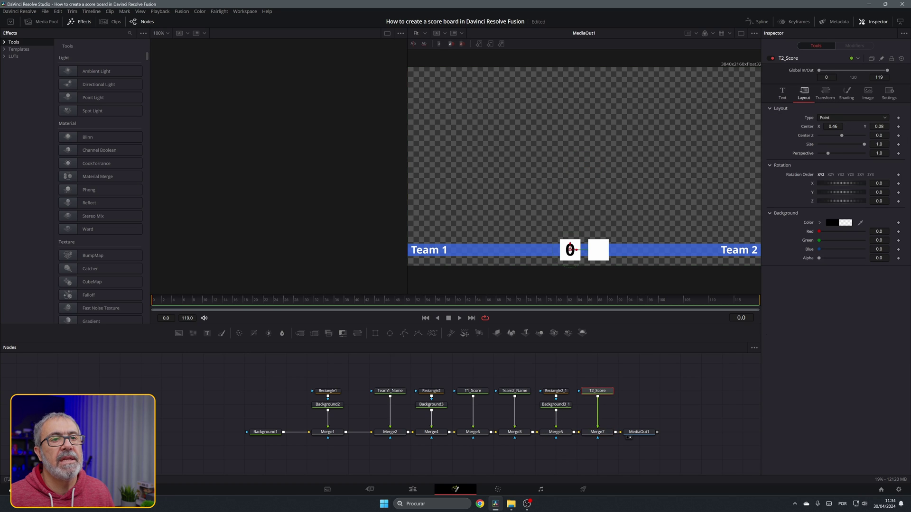
pyautogui.click(832, 126)
pyautogui.write('0.')
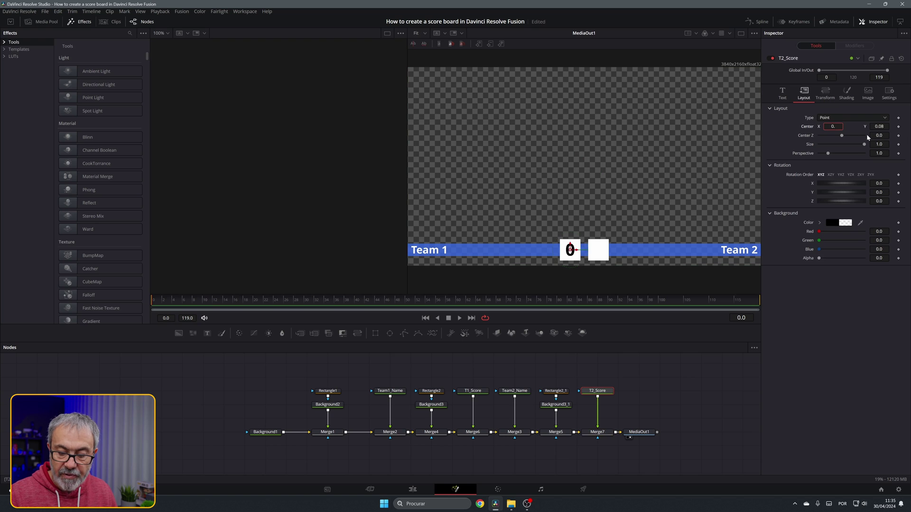
pyautogui.write('54')
pyautogui.press('Tab')
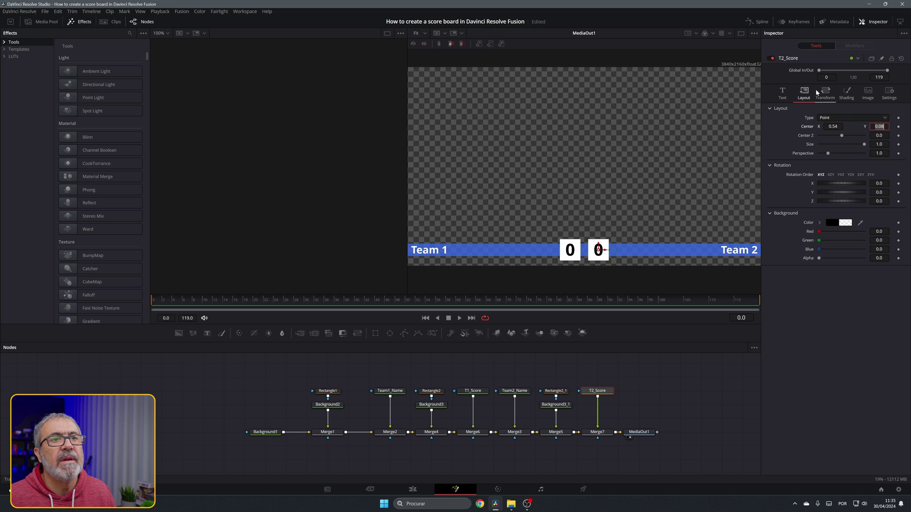
# Set the text size of T2_Score to 0.06.
pyautogui.click(780, 95)
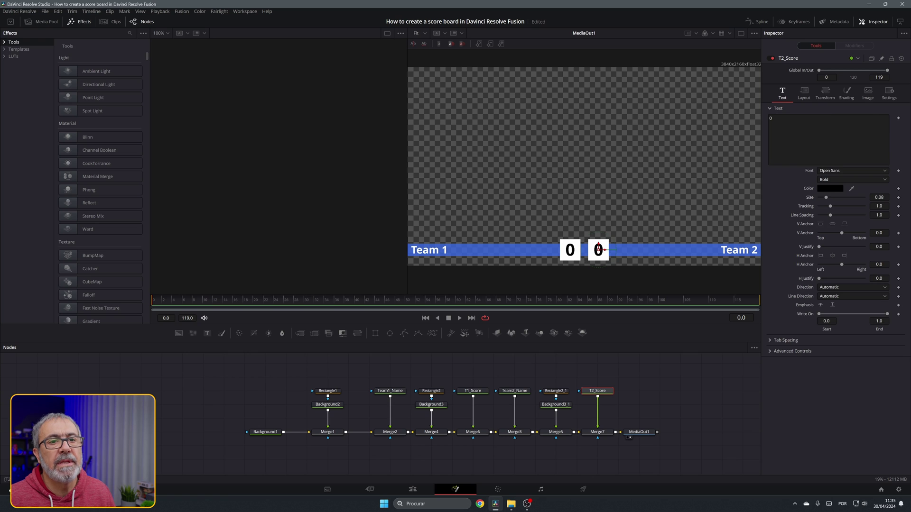
pyautogui.click(882, 197)
pyautogui.write('6')
pyautogui.press('Tab')
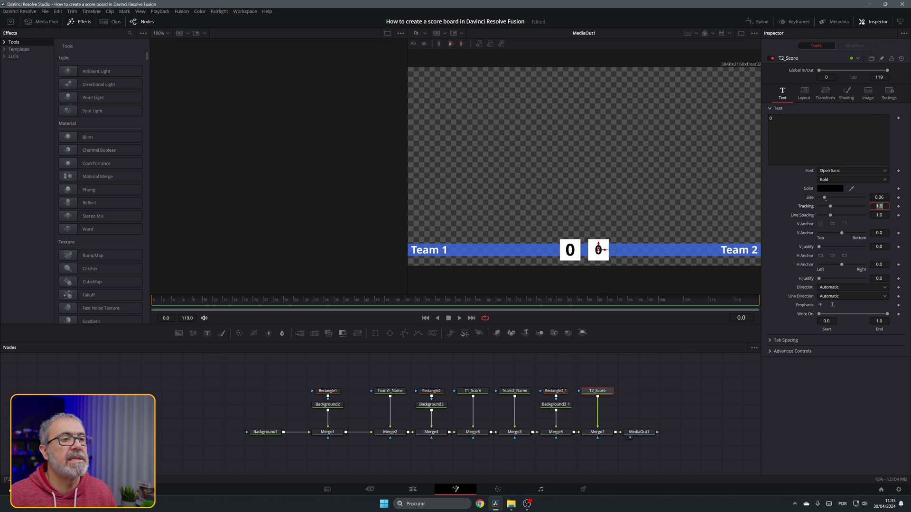
# Set the text size of T1_Score to 0.06 and keyframe its text content at frame 0.
pyautogui.click(478, 390)
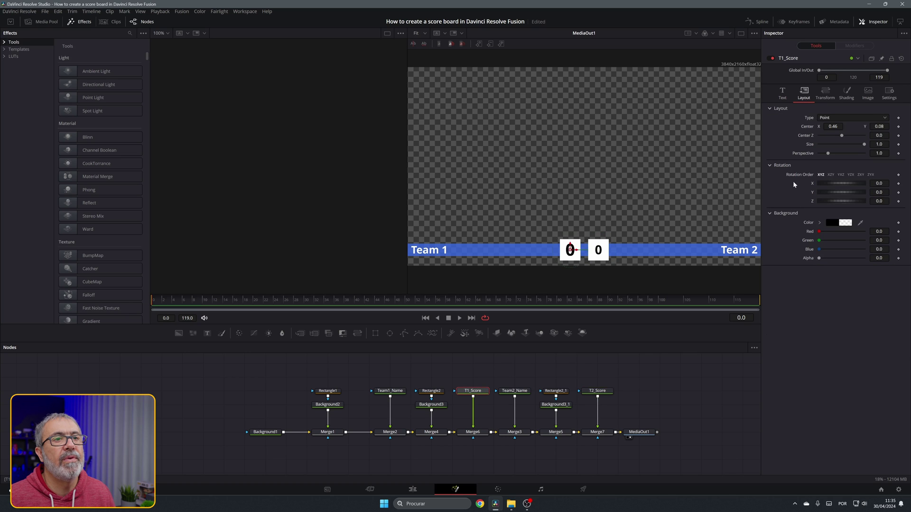
pyautogui.click(782, 93)
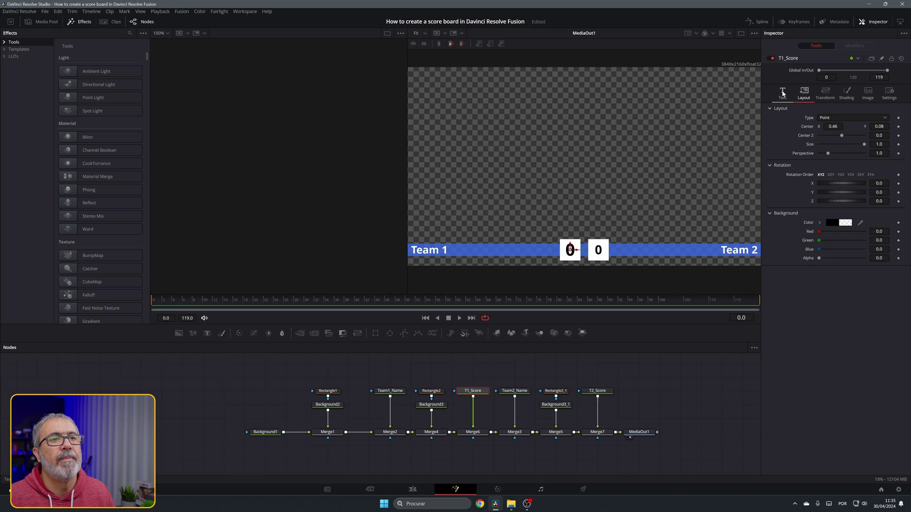
pyautogui.click(881, 198)
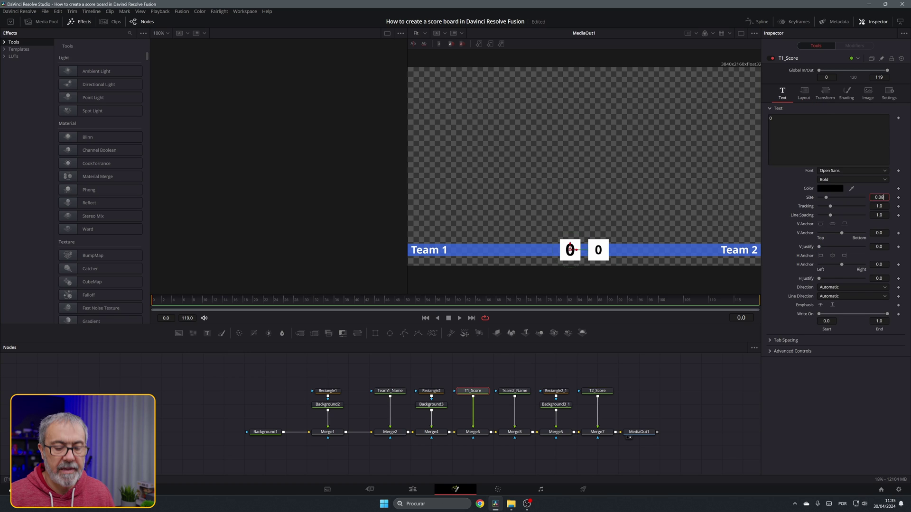
pyautogui.press('Tab')
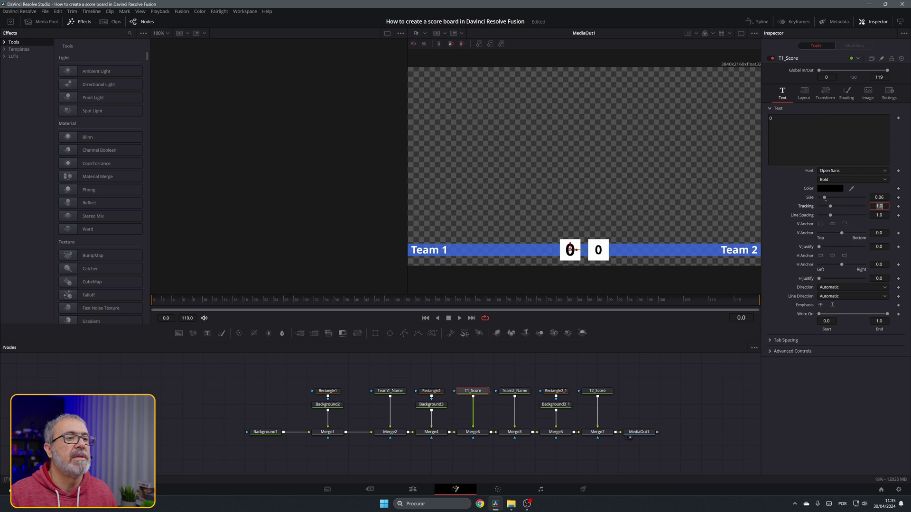
pyautogui.press('Return')
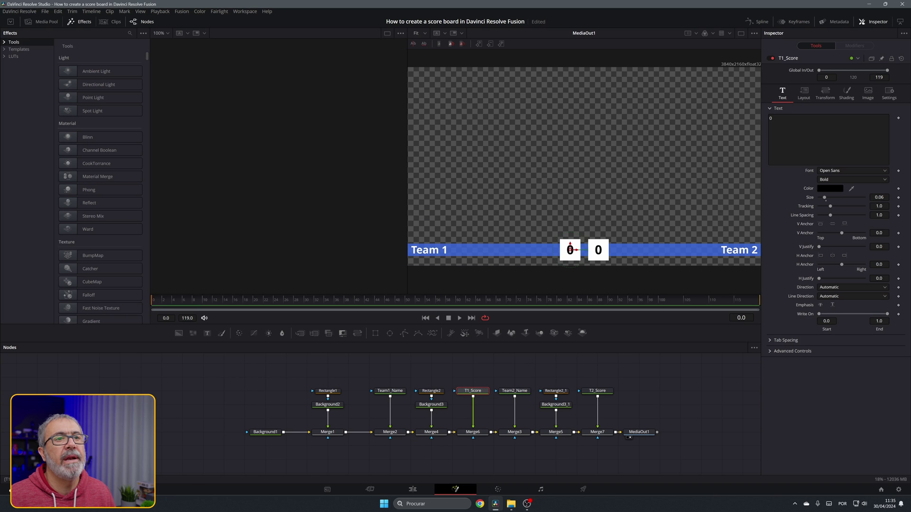
pyautogui.click(898, 117)
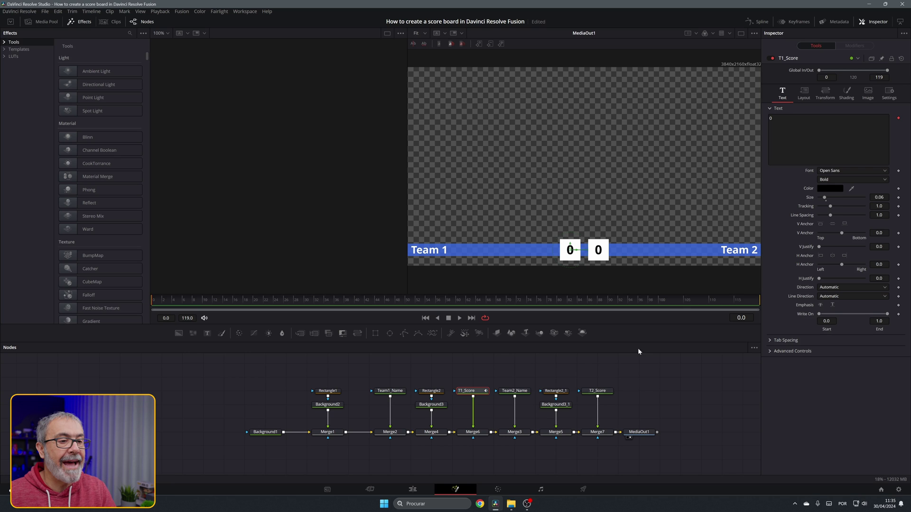
# Keyframe the text content of T2_Score at frame 0.
pyautogui.click(596, 391)
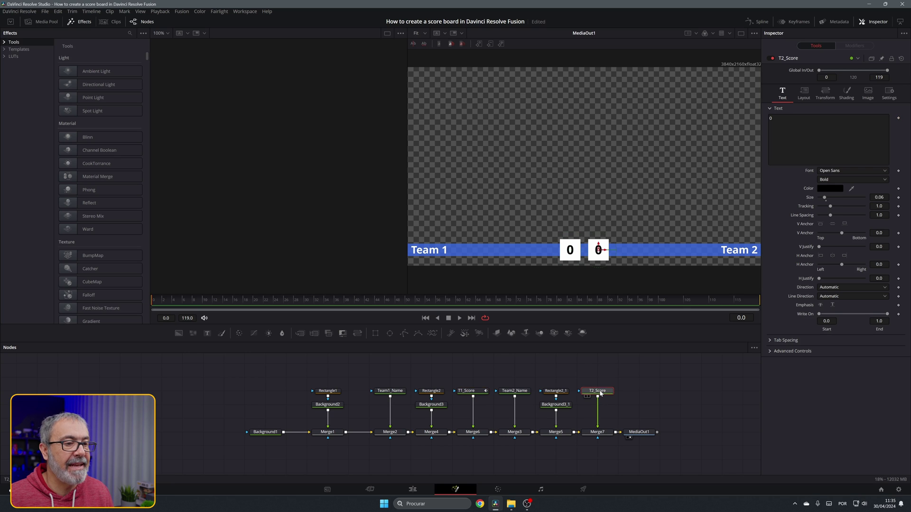
pyautogui.click(898, 118)
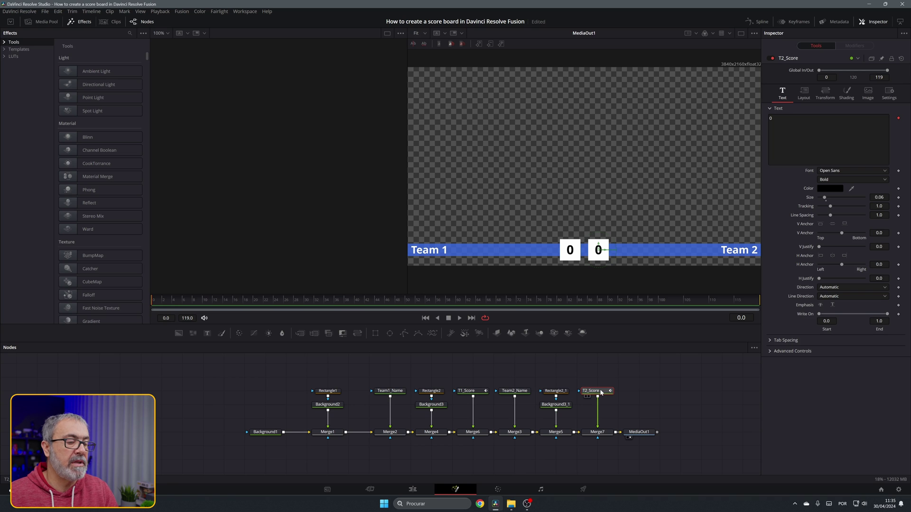
# Replace the ScoreBoard 2 clip on Video 2 with ScoreBoard 3, extended to the full length of the image clip below it.
pyautogui.click(413, 489)
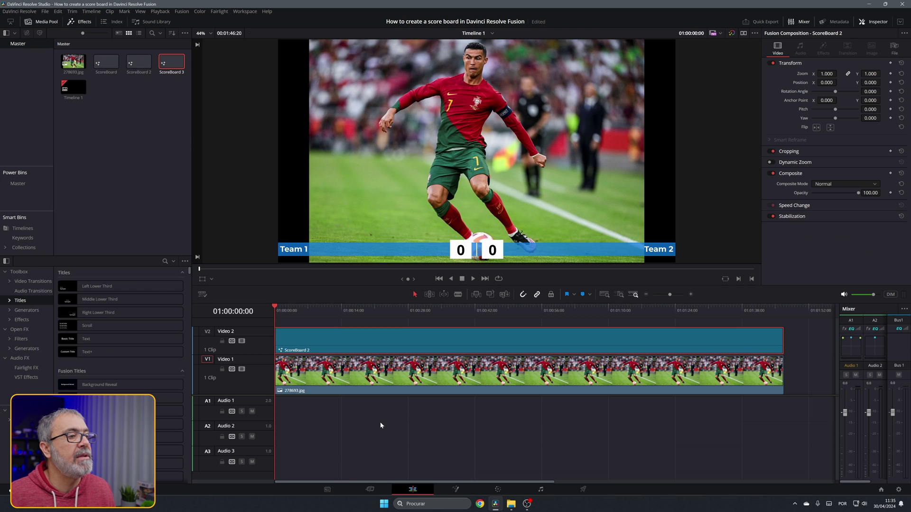
pyautogui.press('Delete')
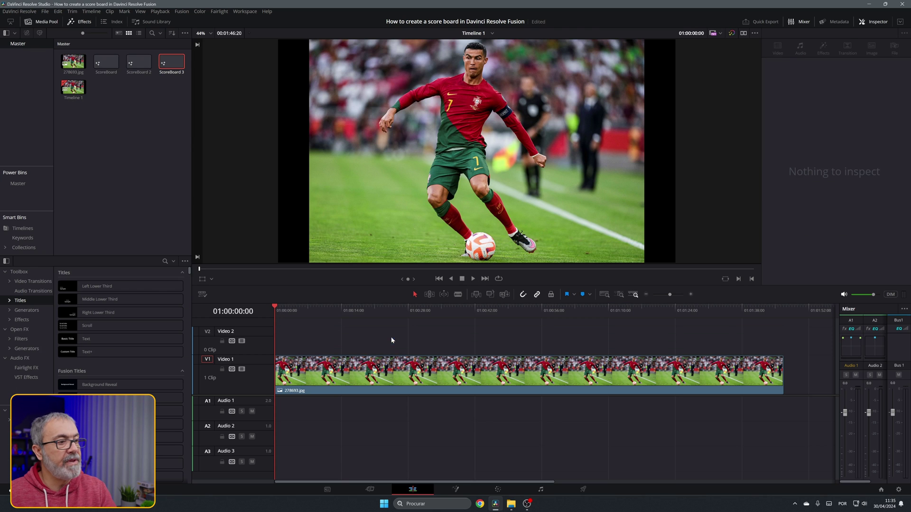
pyautogui.click(133, 148)
pyautogui.click(171, 62)
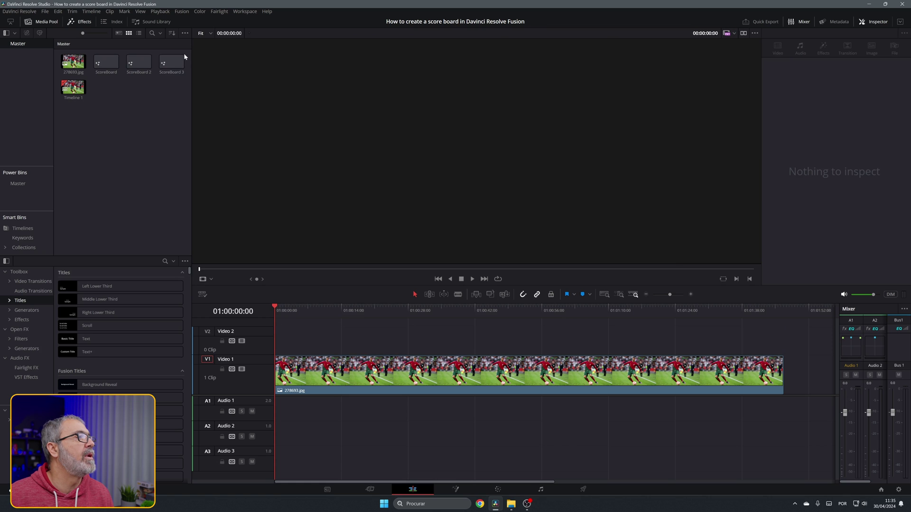
pyautogui.moveTo(171, 61); pyautogui.dragTo(783, 350)
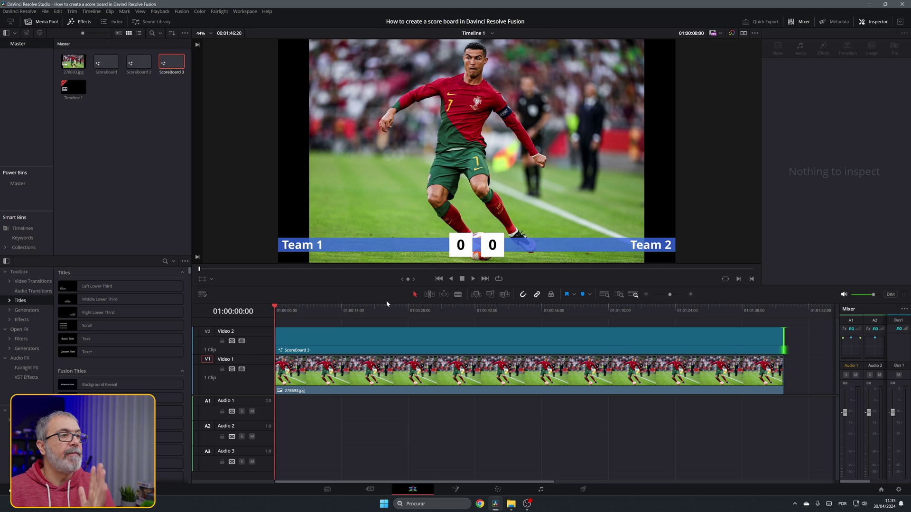
# At timecode 01:00:24:22, set the T1_Score text to 1 in the ScoreBoard 3 composition.
pyautogui.moveTo(273, 309)
pyautogui.mouseDown()
pyautogui.moveTo(382, 340)
pyautogui.moveTo(393, 355)
pyautogui.mouseUp()
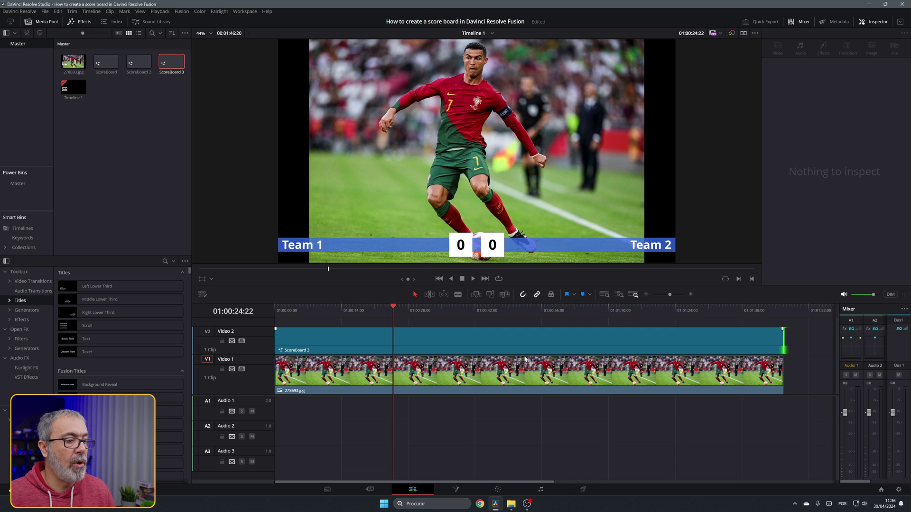
pyautogui.click(432, 336)
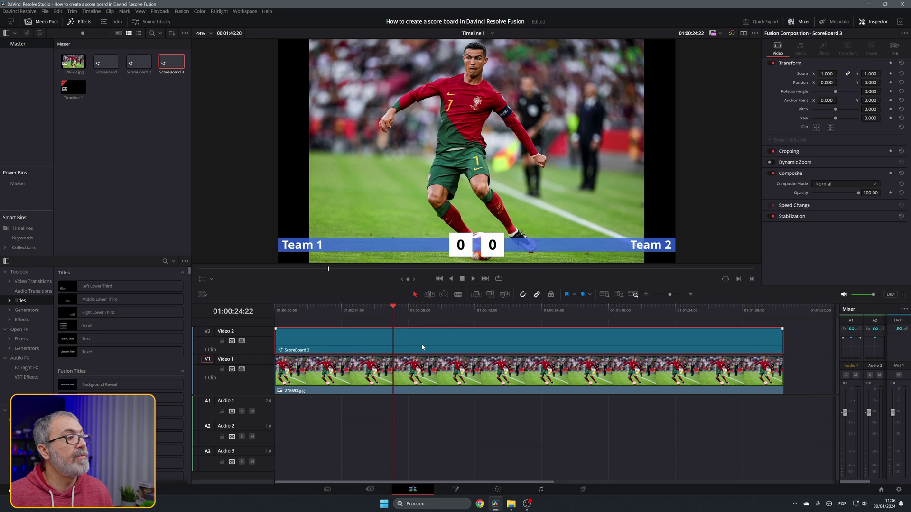
pyautogui.click(456, 490)
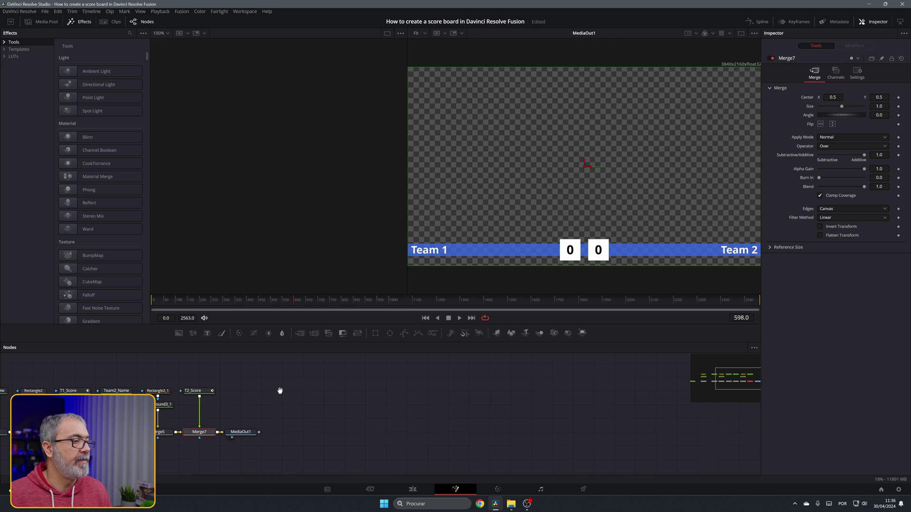
pyautogui.moveTo(280, 390); pyautogui.dragTo(581, 387)
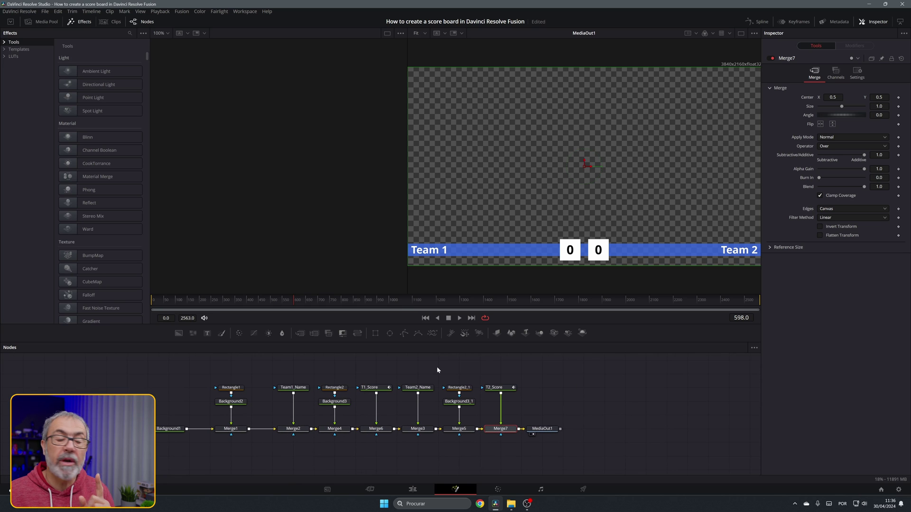
pyautogui.click(370, 388)
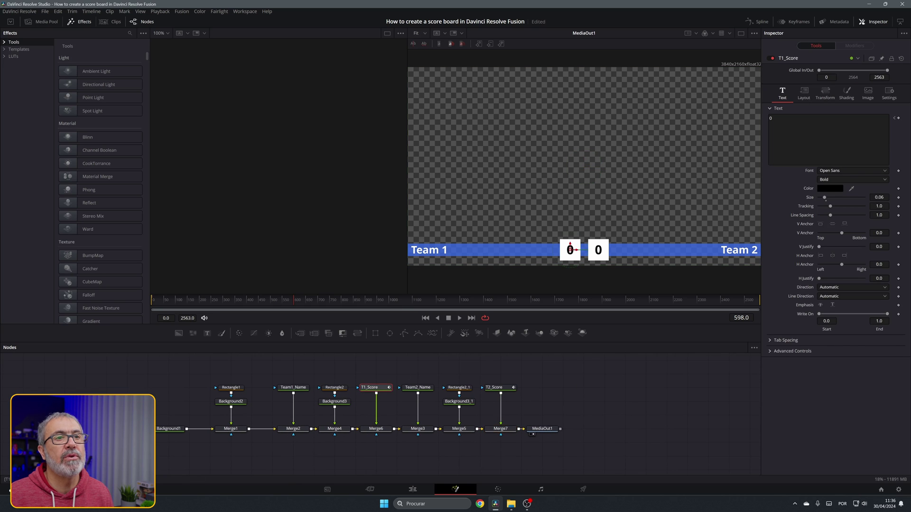
pyautogui.moveTo(778, 119); pyautogui.dragTo(702, 119)
pyautogui.write('1')
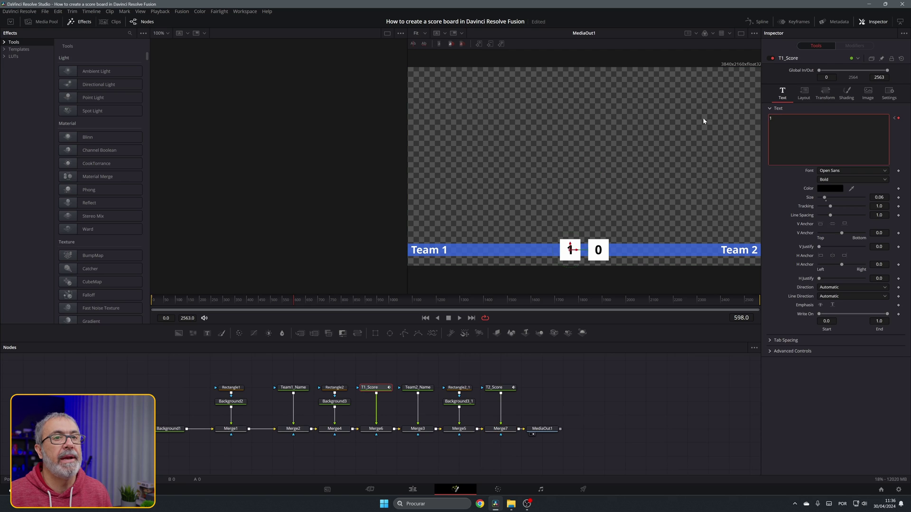
# At timecode 01:00:53:11, set the T2_Score text to 1 in the ScoreBoard 3 composition.
pyautogui.click(412, 489)
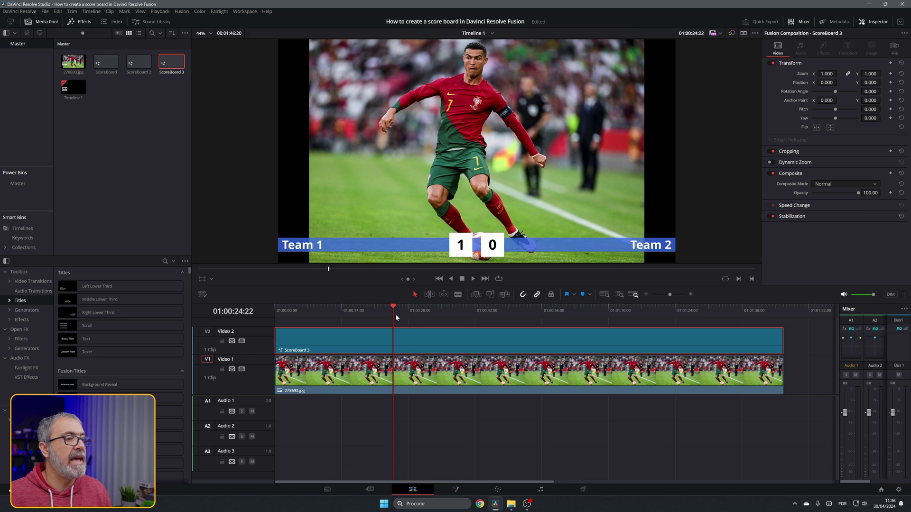
pyautogui.moveTo(395, 310); pyautogui.dragTo(528, 350)
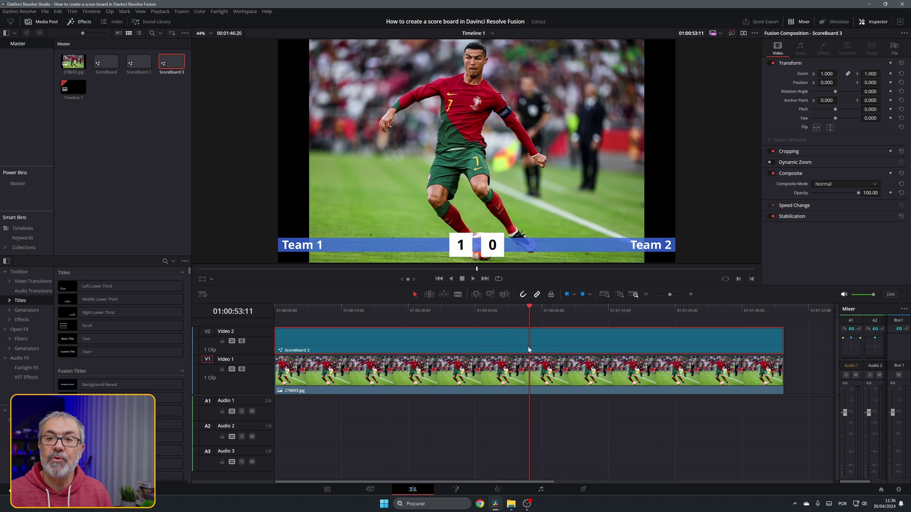
pyautogui.click(462, 490)
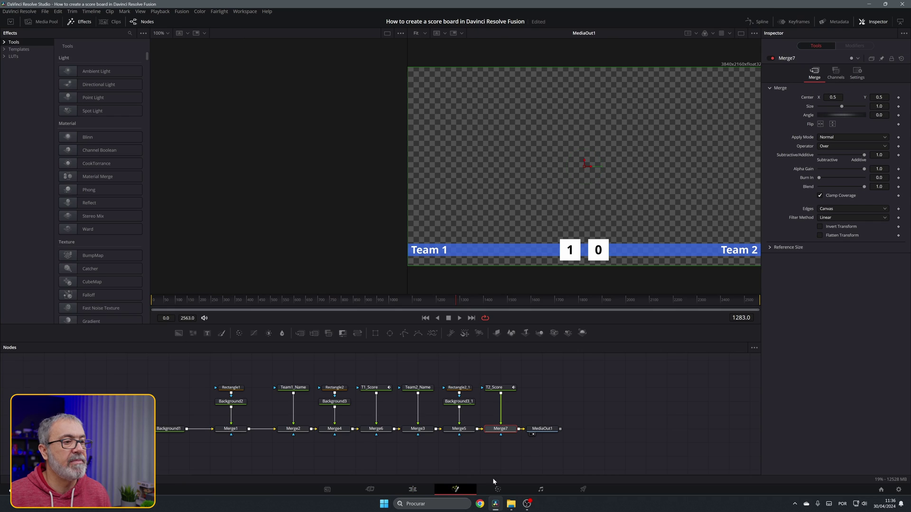
pyautogui.click(494, 388)
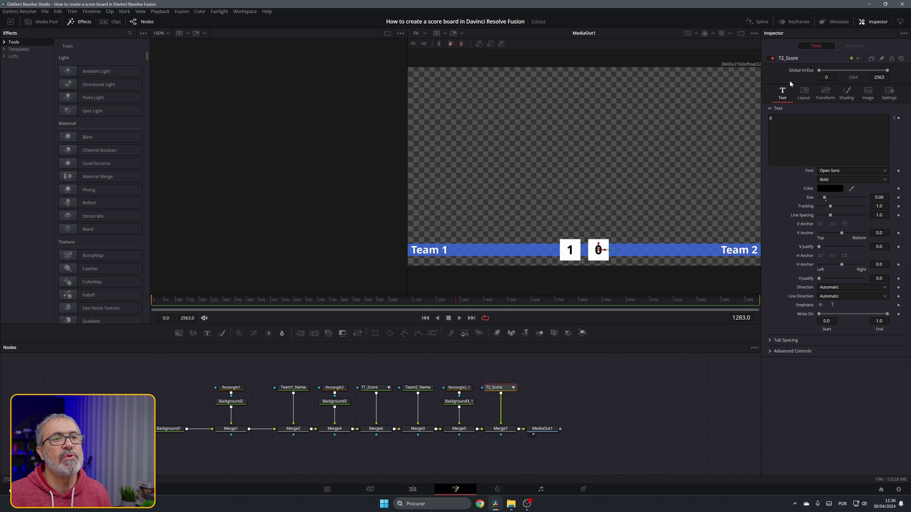
pyautogui.moveTo(776, 118); pyautogui.dragTo(734, 119)
pyautogui.write('1')
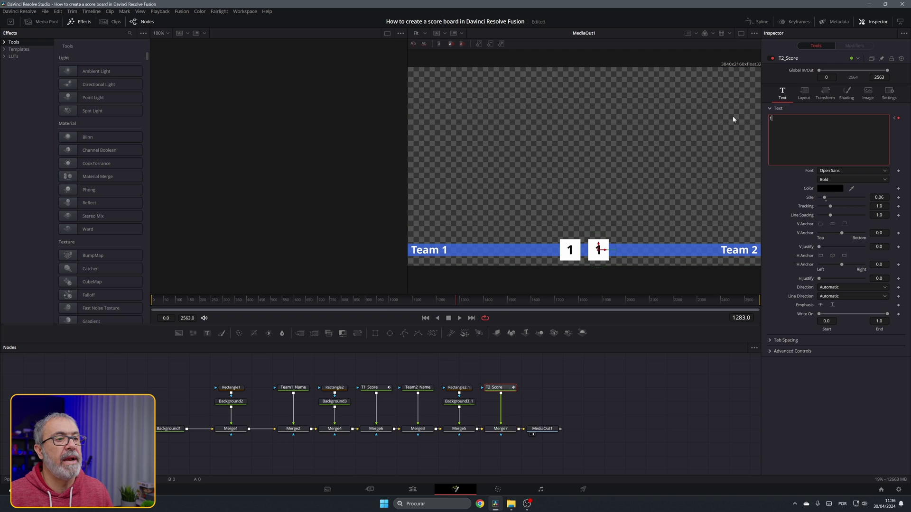
# At timecode 01:01:23:13, set the T1_Score text to 2 in the ScoreBoard 3 composition.
pyautogui.click(427, 491)
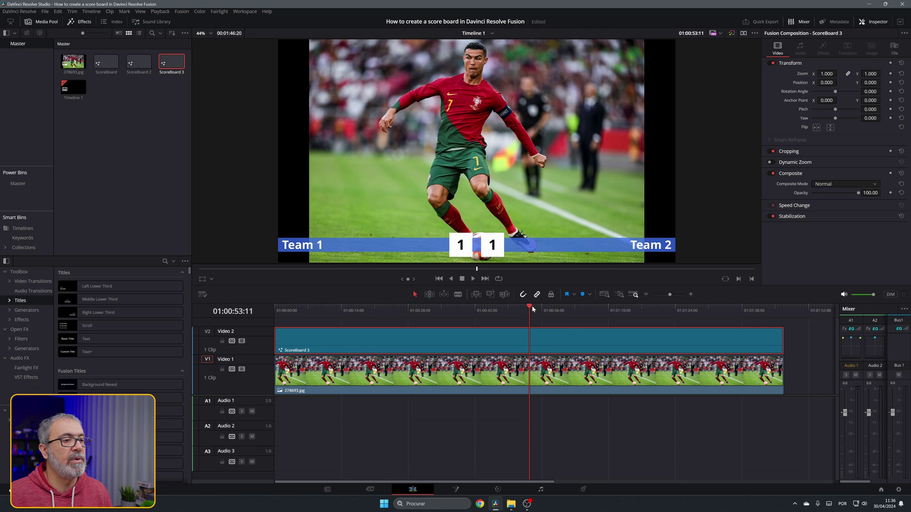
pyautogui.moveTo(532, 308); pyautogui.dragTo(674, 329)
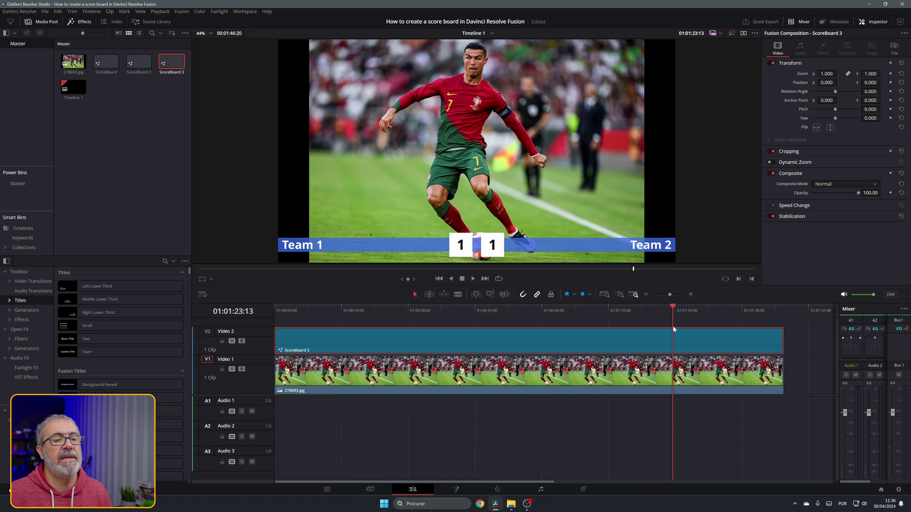
pyautogui.click(456, 489)
pyautogui.click(374, 387)
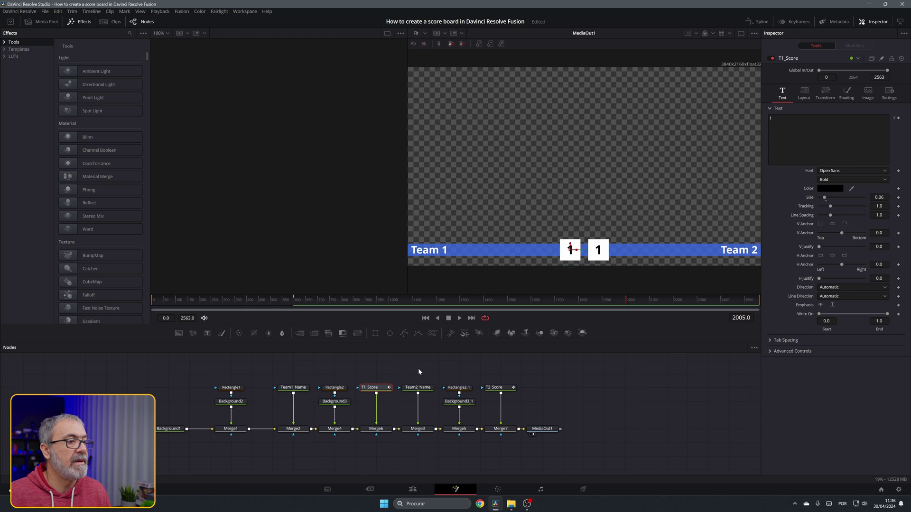
pyautogui.click(772, 118)
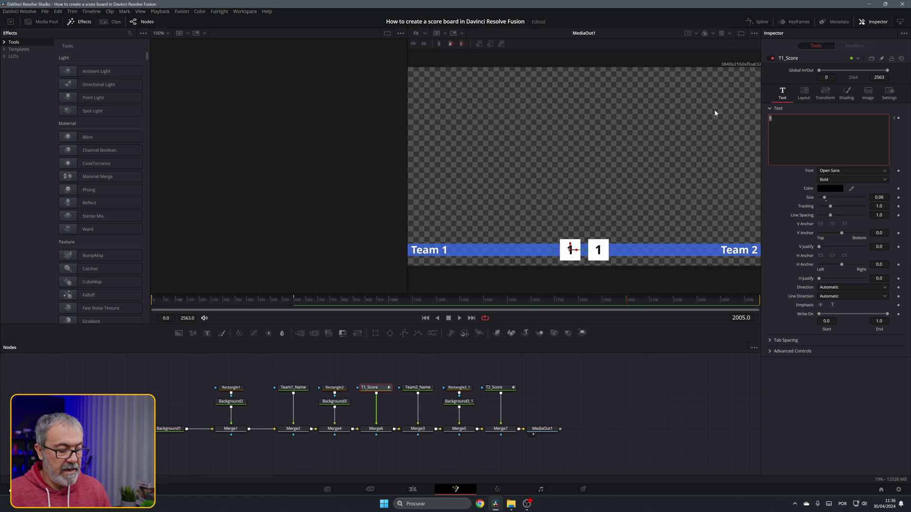
pyautogui.write('3')
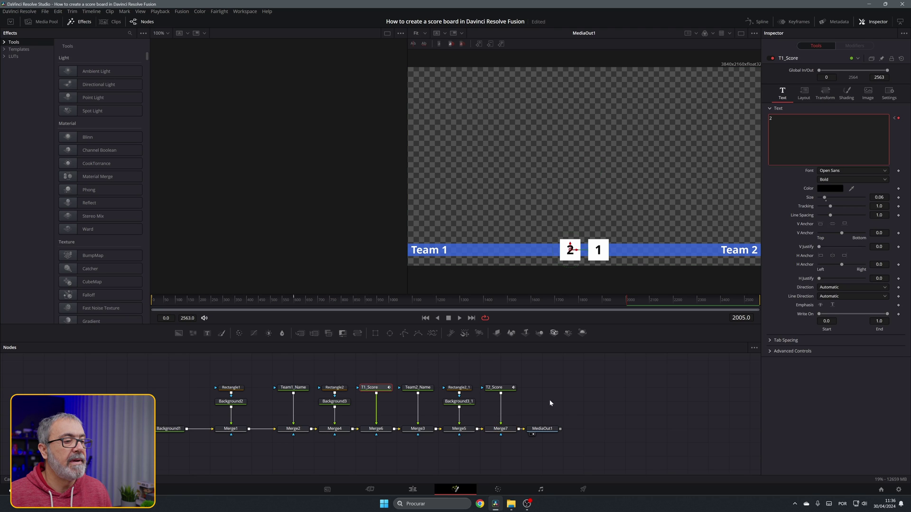
# Scrub the edit timeline back and forth across the last score change to check the scoreboard.
pyautogui.click(412, 489)
pyautogui.moveTo(672, 311); pyautogui.dragTo(595, 368)
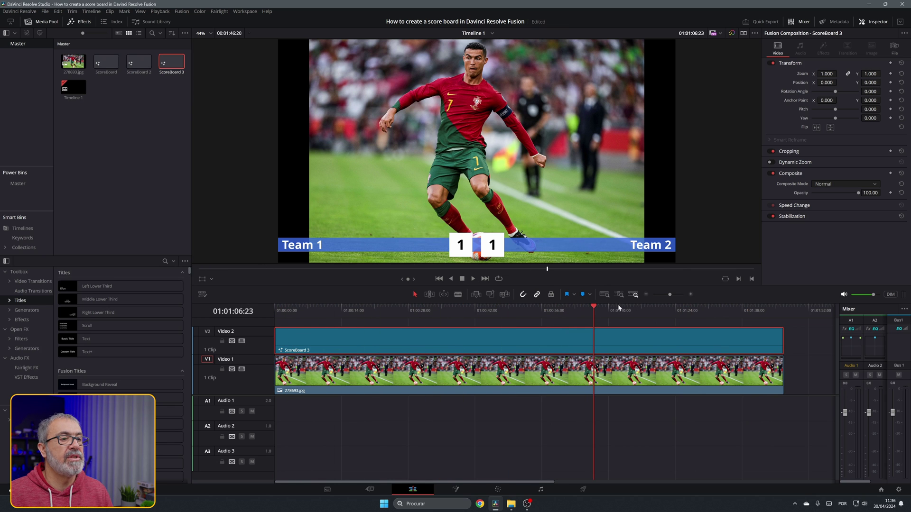
pyautogui.moveTo(590, 308); pyautogui.dragTo(706, 313)
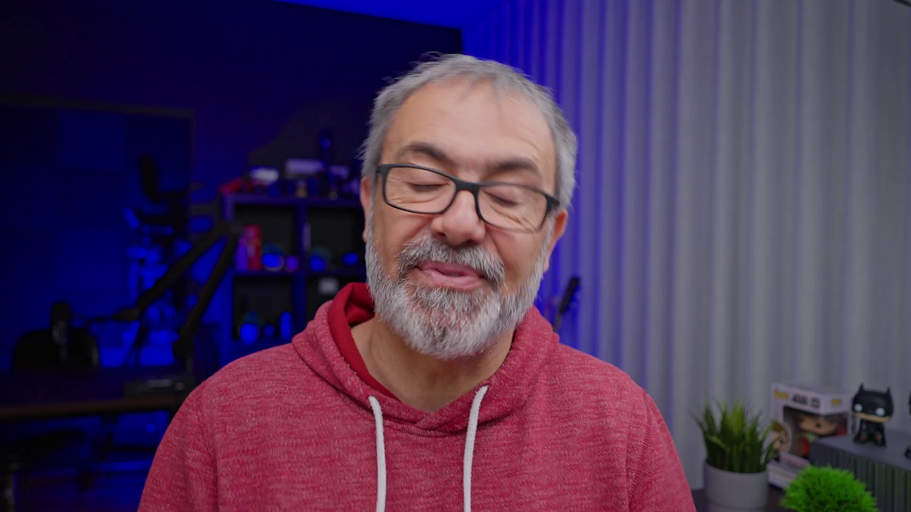